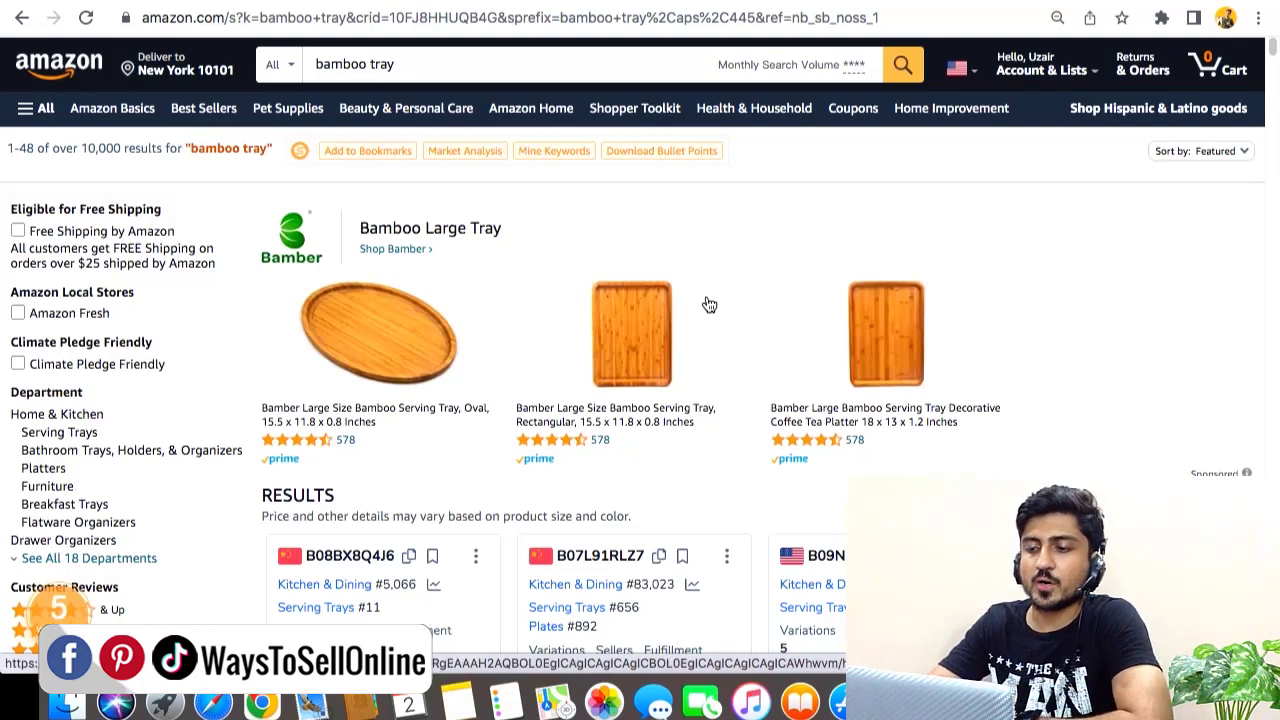
Open the Bamboo Tea Serving Tray 3 Pcs product page from the results.
scroll(737, 356, "down", 10)
scroll(730, 357, "down", 6)
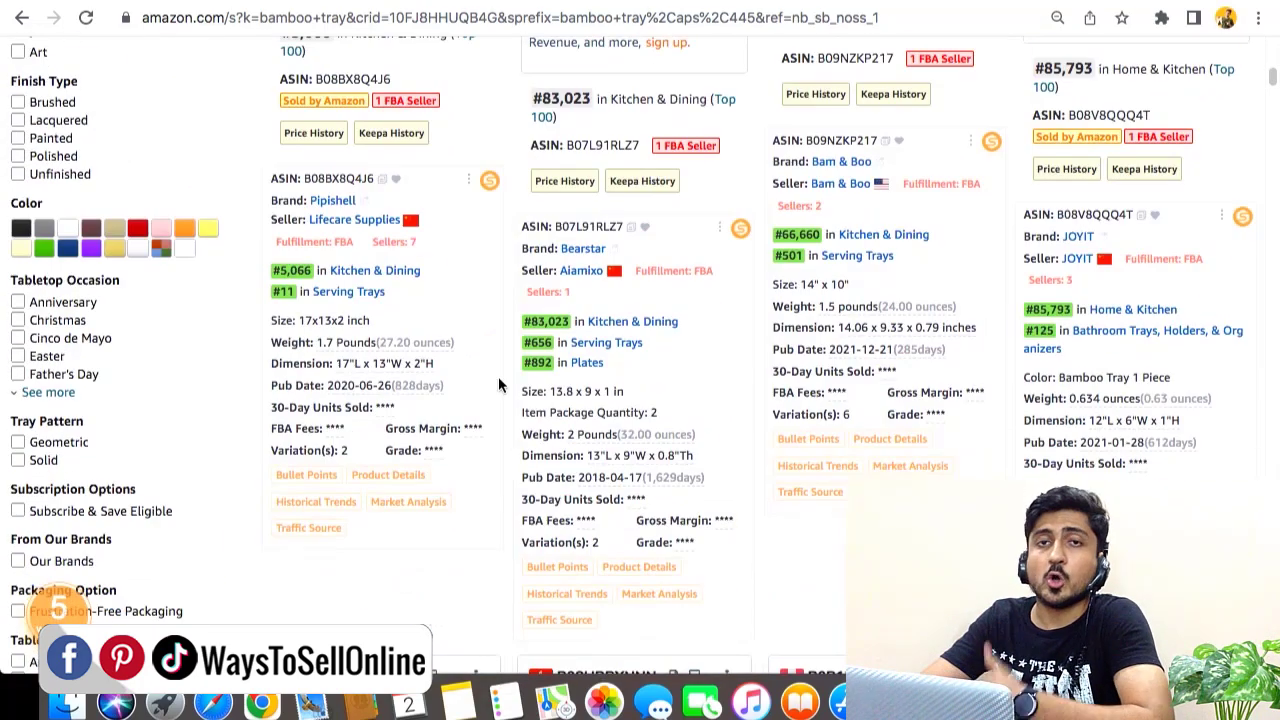
scroll(498, 376, "down", 5)
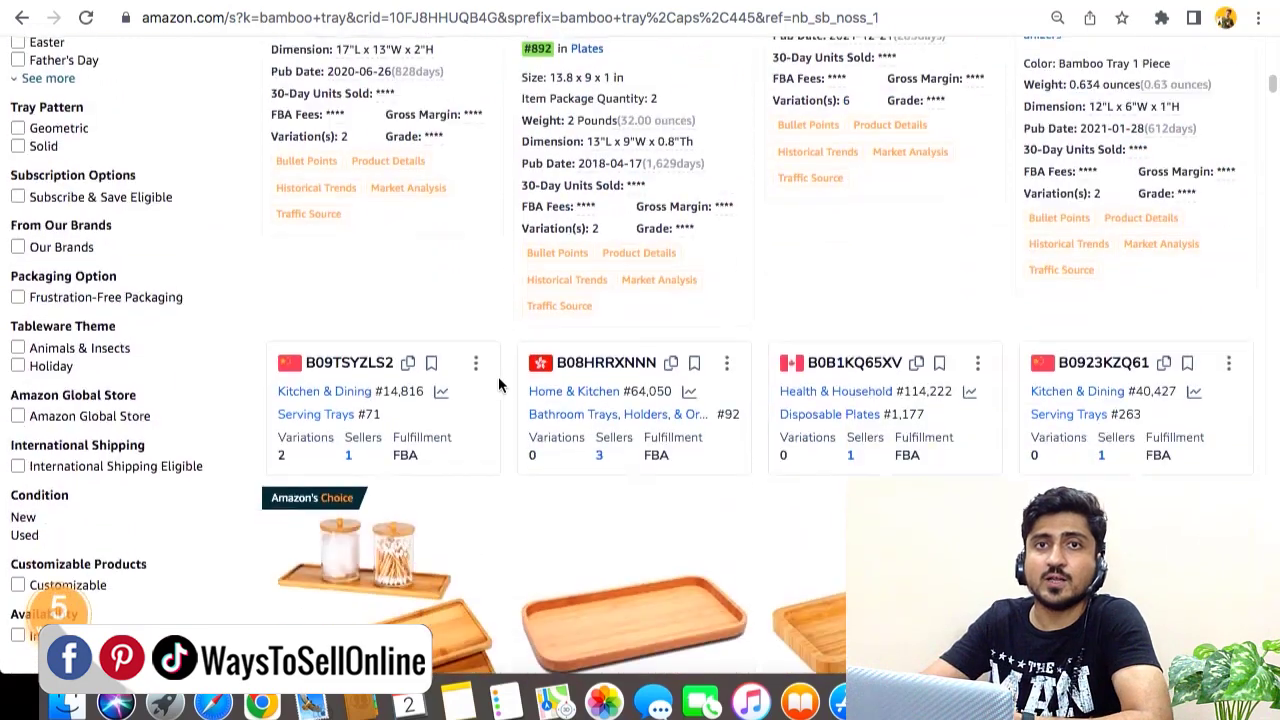
scroll(498, 376, "down", 4)
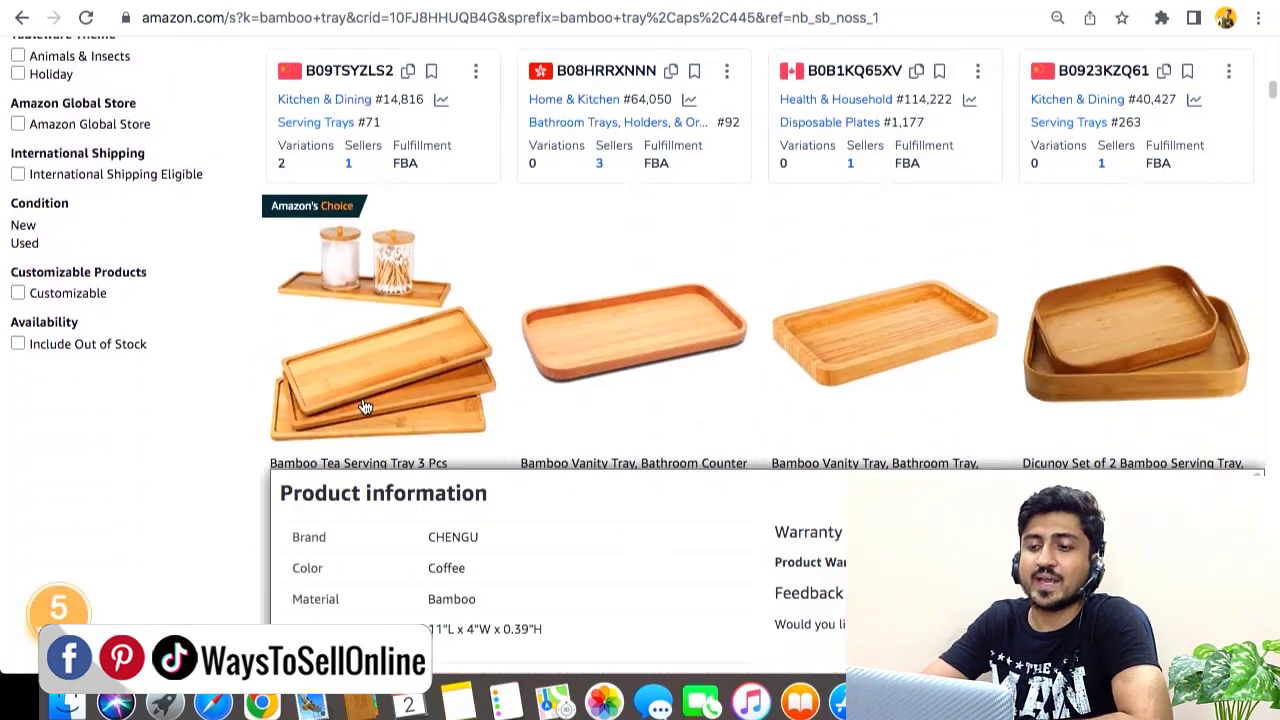
left_click(477, 334)
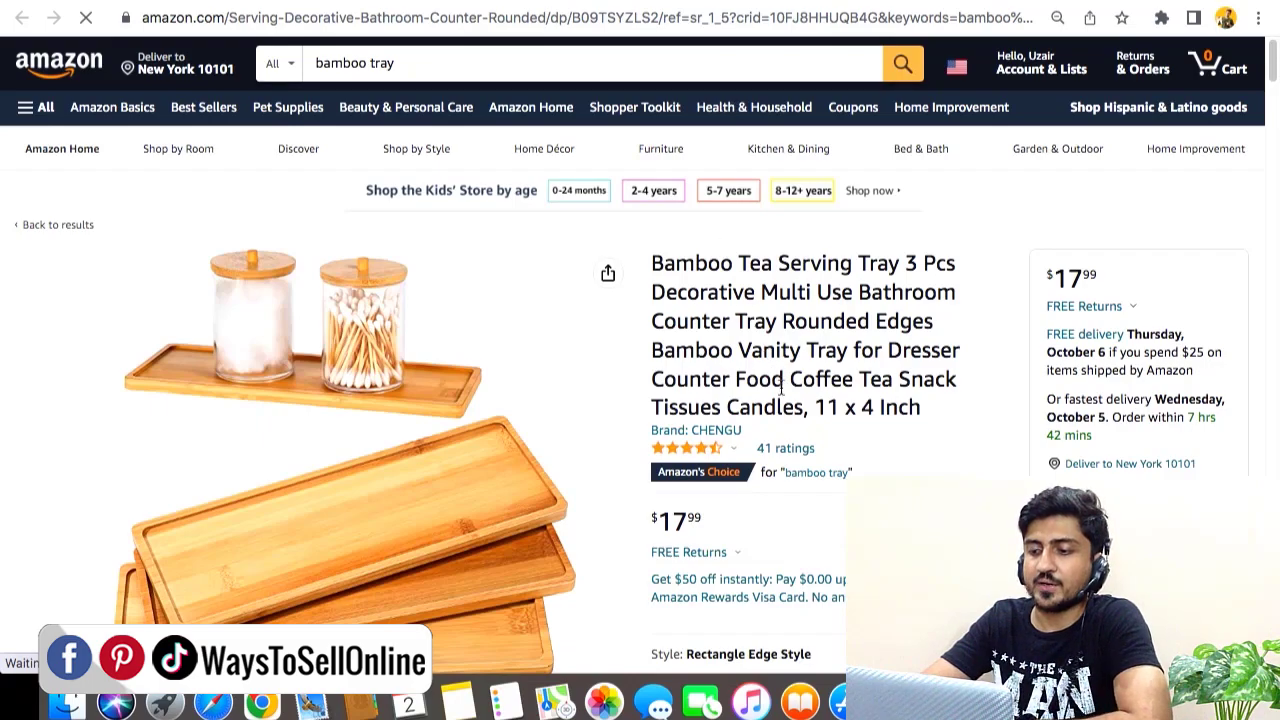
Scroll to Product information and highlight the Best Sellers Rank row.
scroll(832, 392, "down", 10)
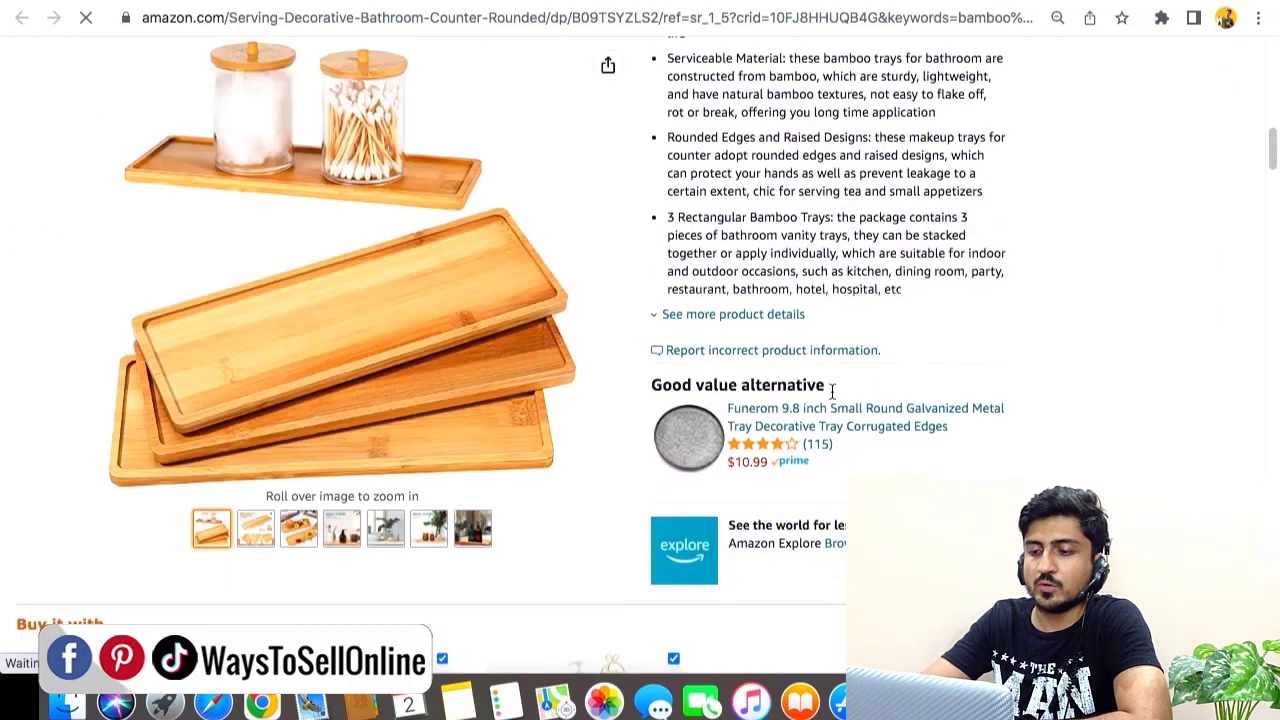
scroll(832, 392, "down", 20)
scroll(832, 397, "down", 5)
left_click_drag(22, 137, 220, 140)
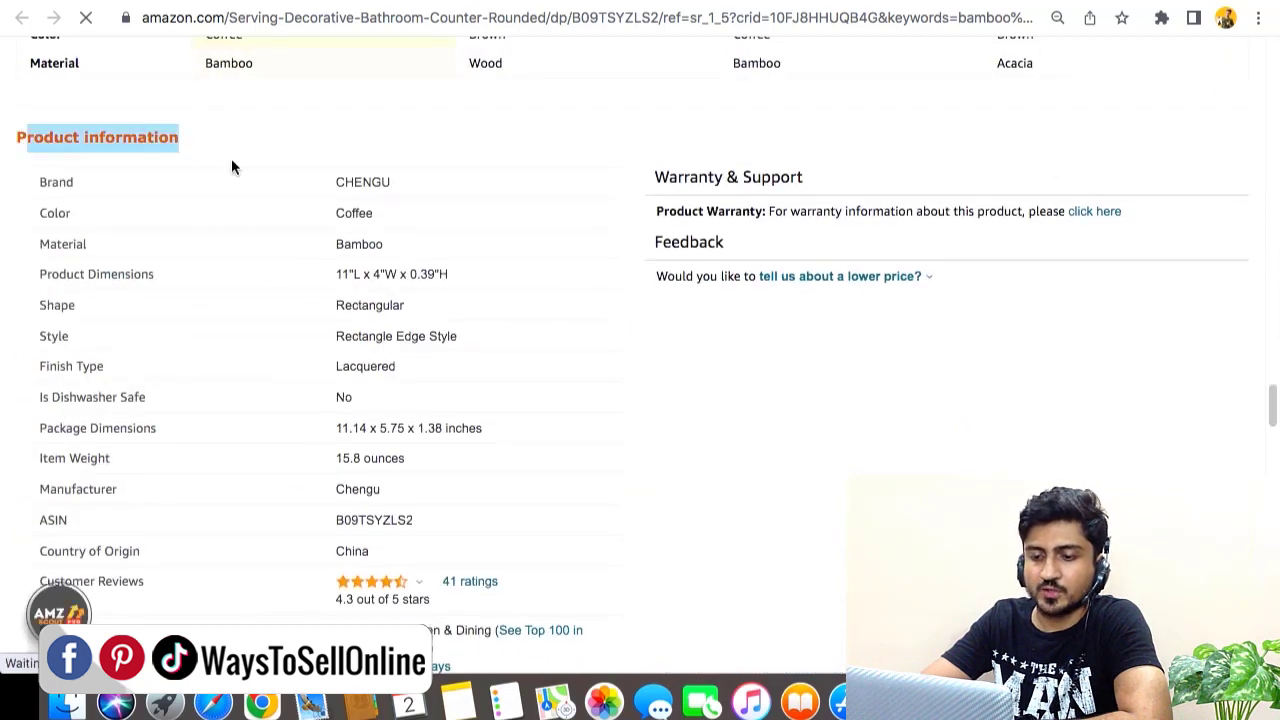
scroll(434, 471, "down", 3)
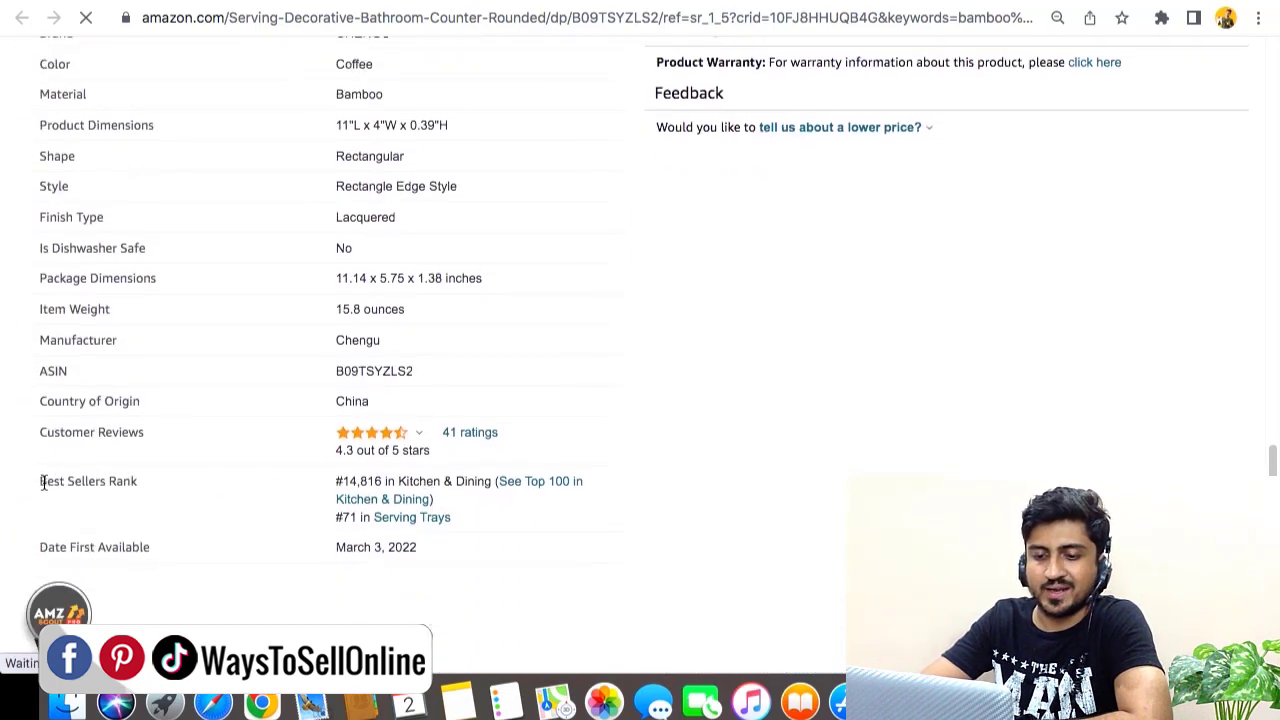
scroll(48, 480, "up", 4)
scroll(211, 475, "down", 6)
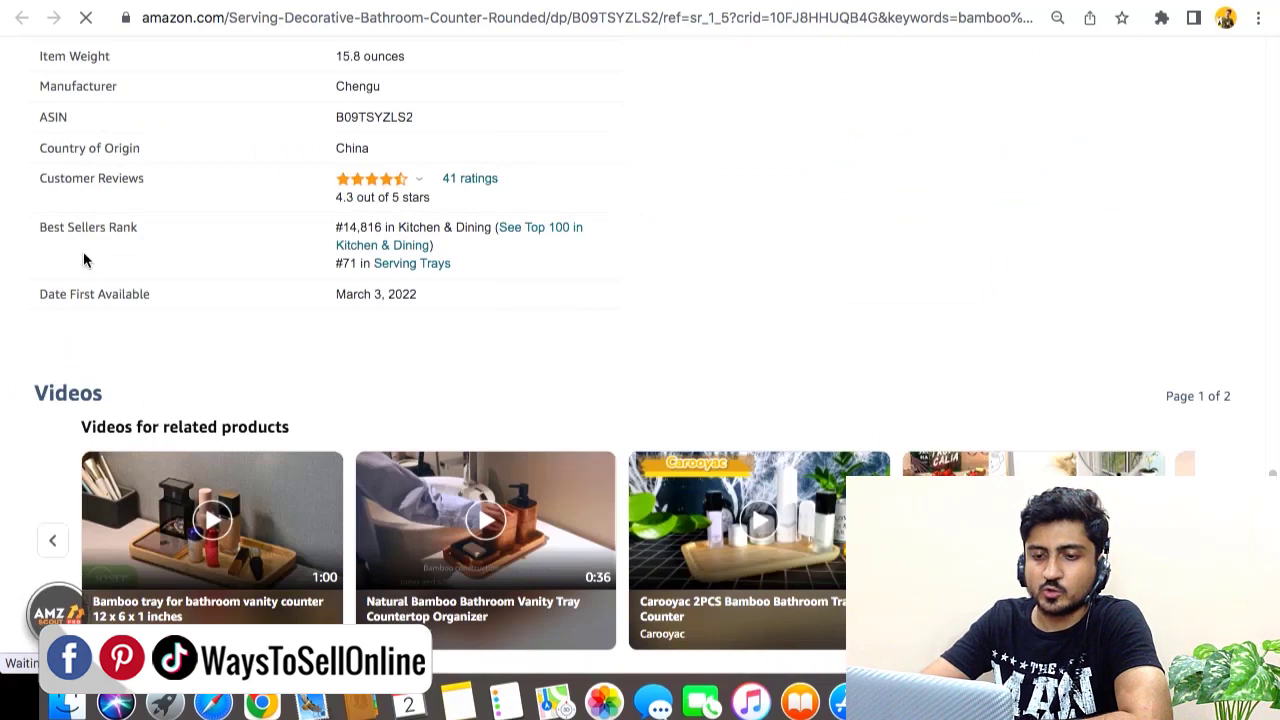
left_click_drag(38, 229, 186, 237)
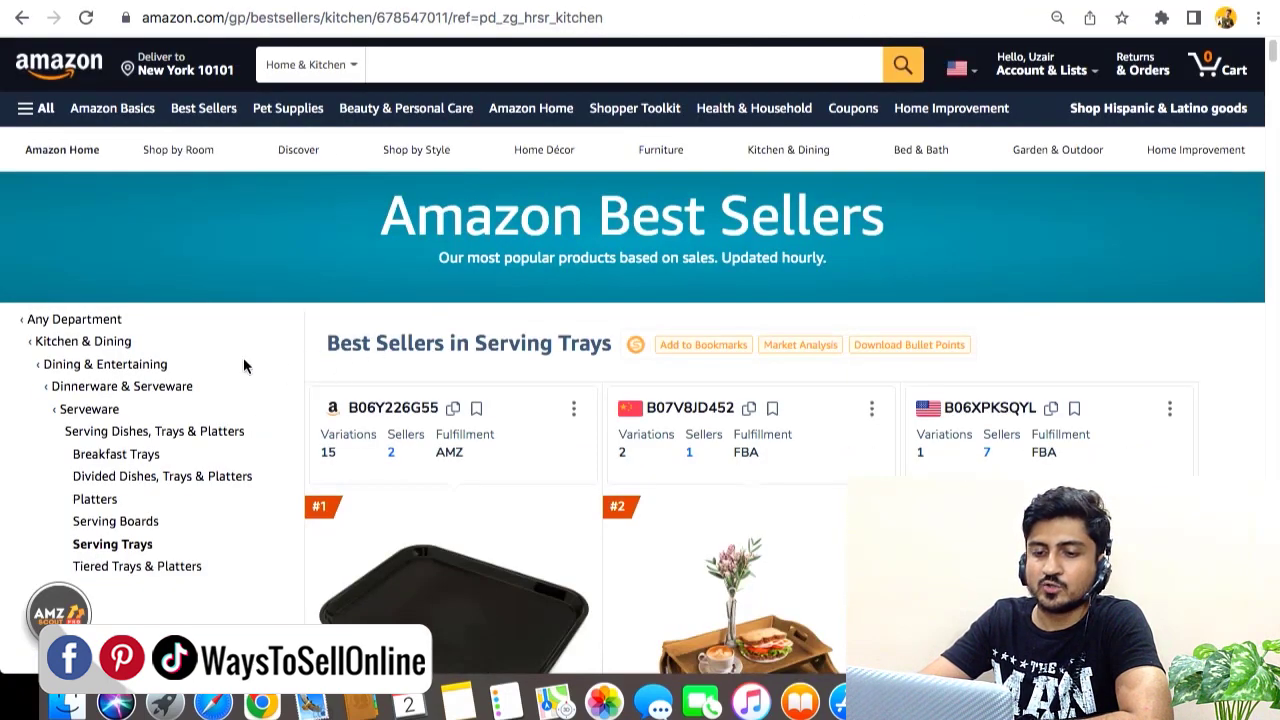
Highlight and review the full category path down to Serving Trays.
scroll(239, 354, "down", 1)
left_click(70, 495)
left_click_drag(11, 257, 240, 517)
left_click(240, 512)
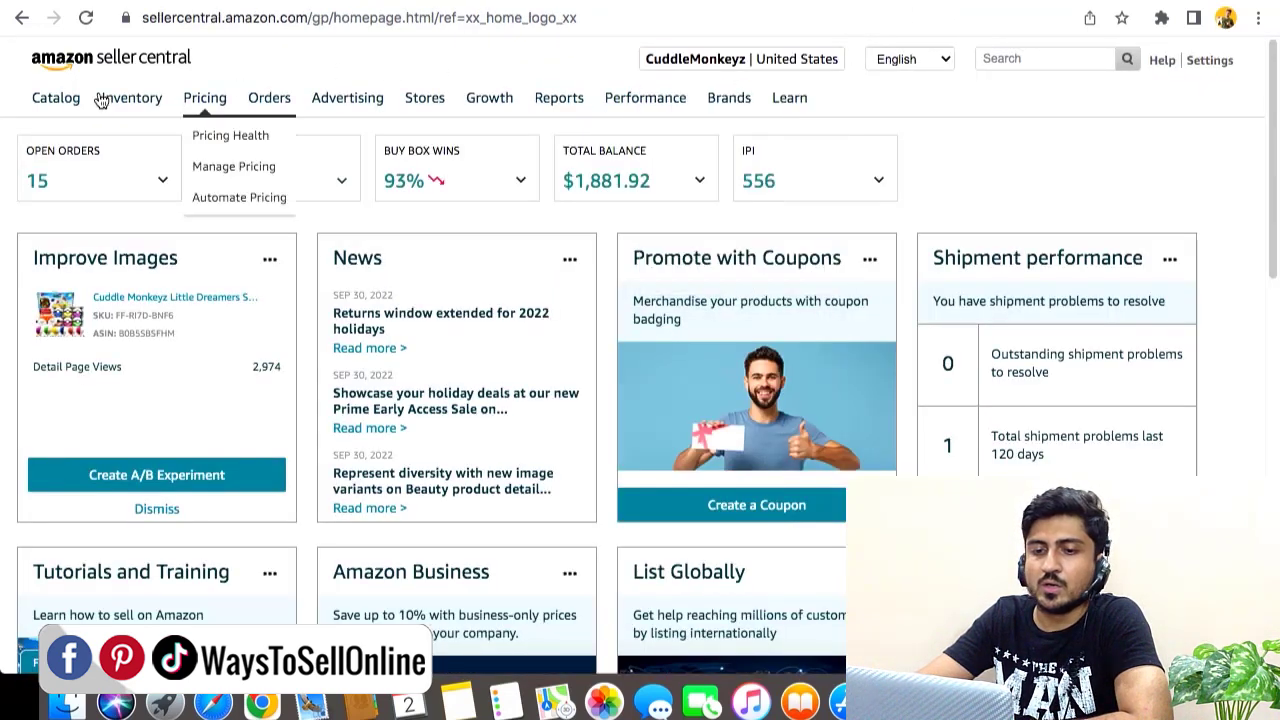
mouse_move(50, 106)
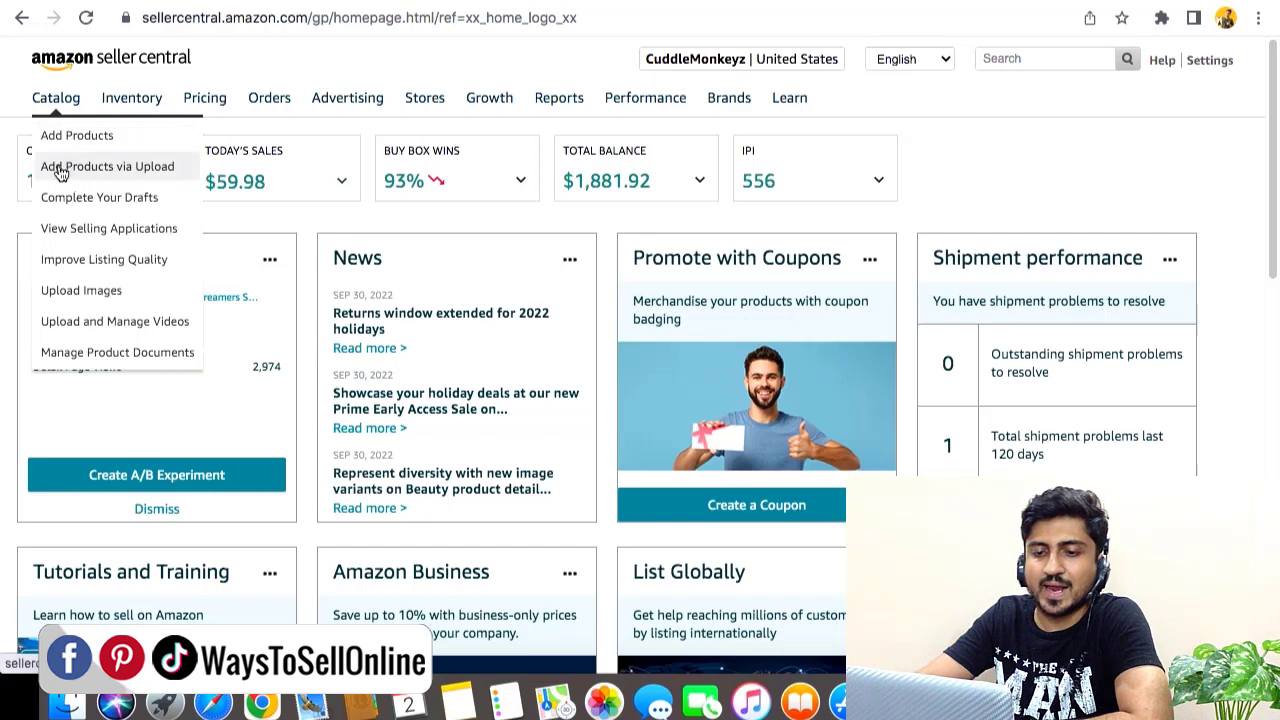
Go to Add Products via Upload and choose the not-in-catalog template for Amazon.com.
left_click(152, 172)
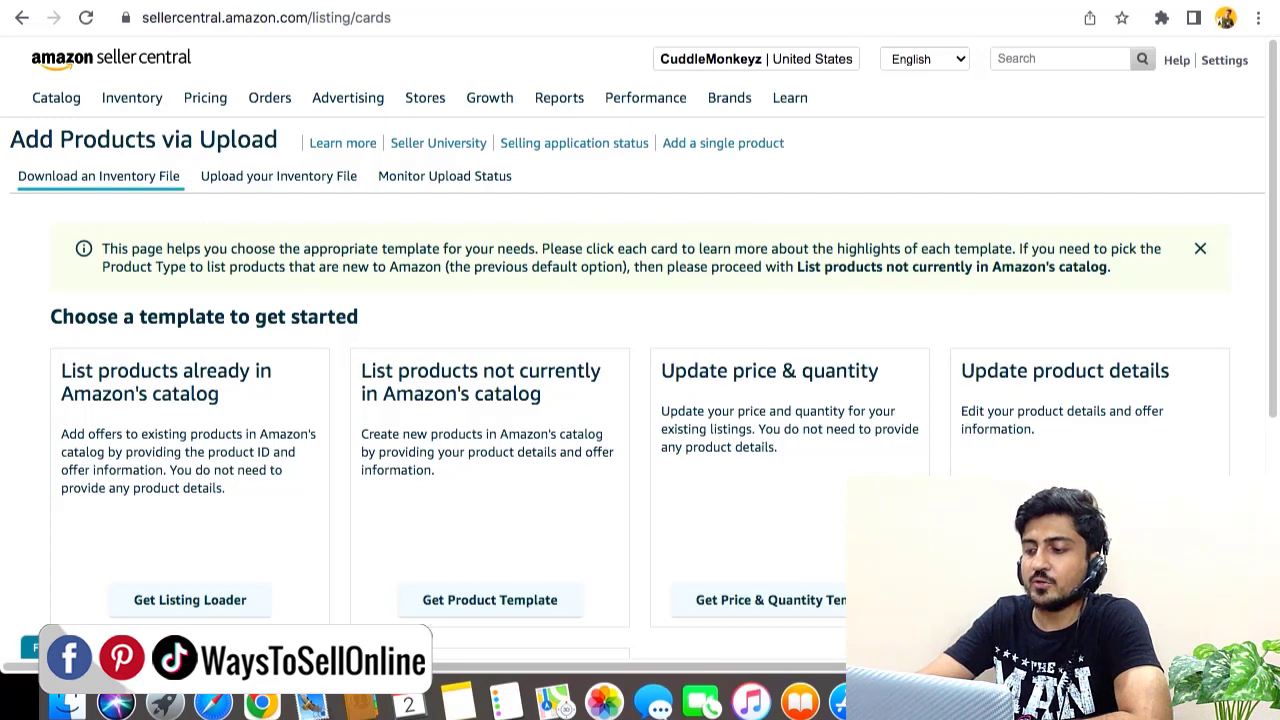
left_click(1060, 420)
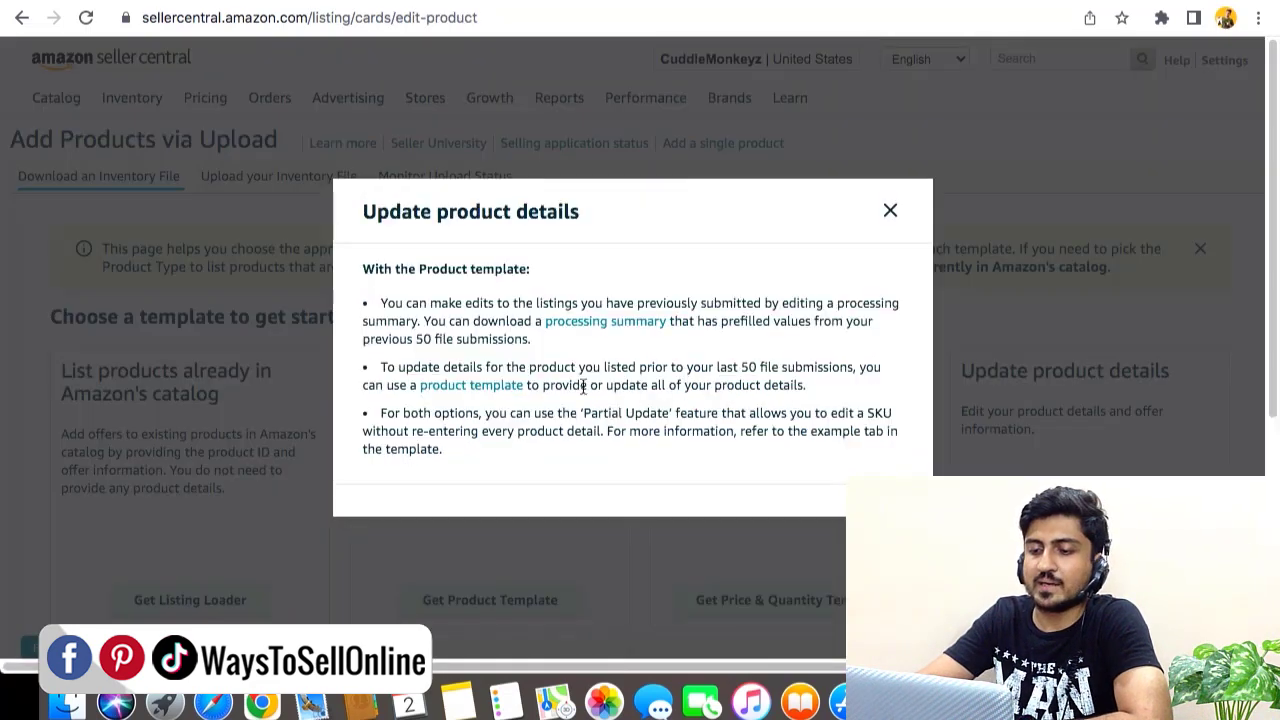
left_click(480, 385)
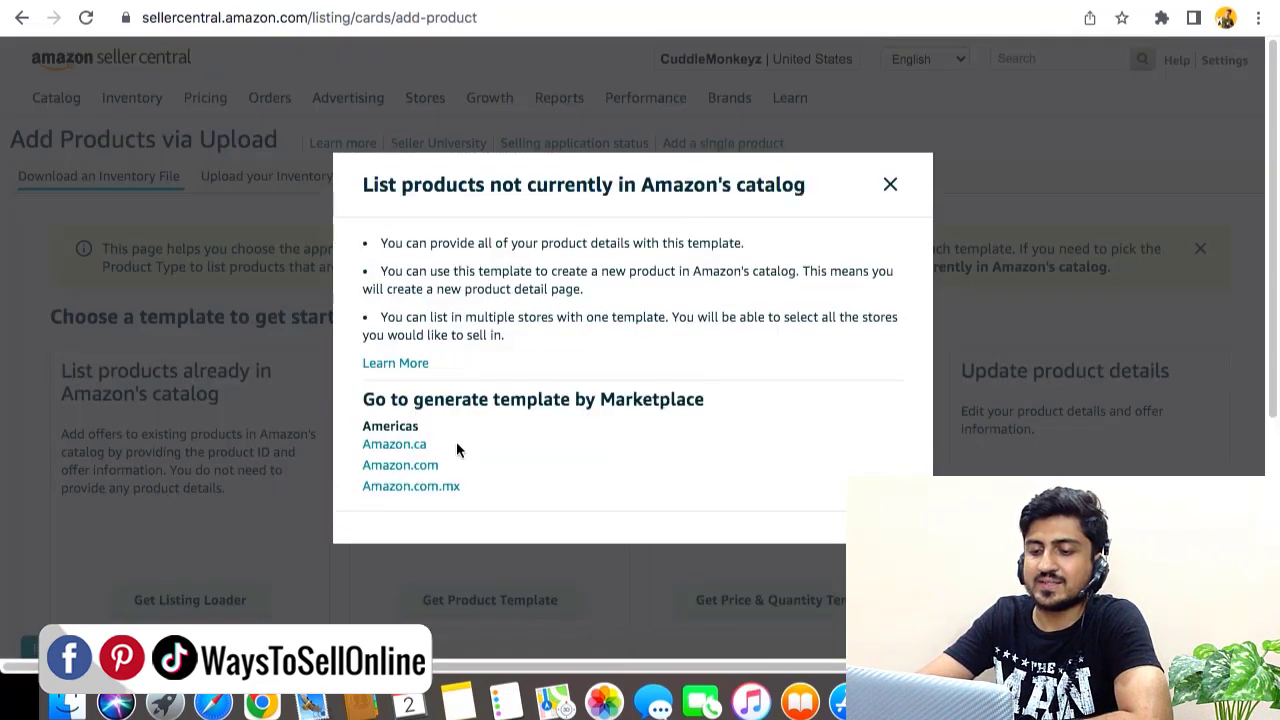
left_click(402, 475)
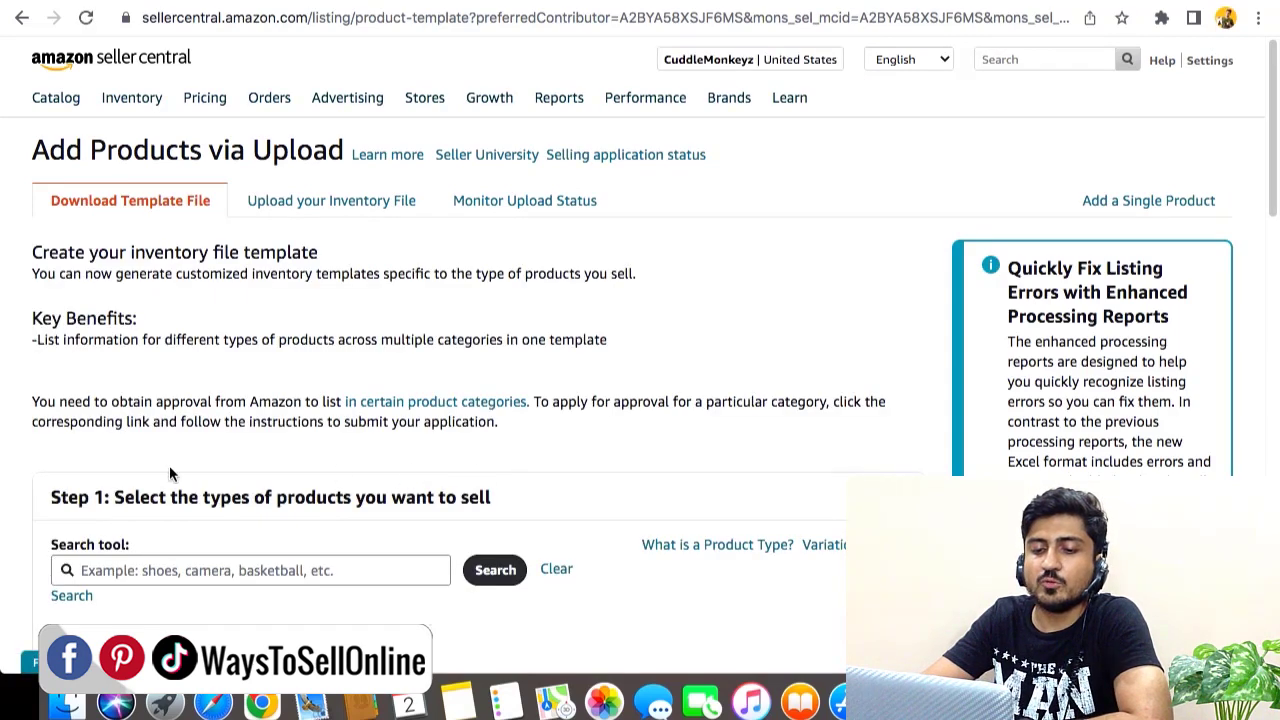
Classify as Home & Kitchen > Kitchen & Dining > Dining & Entertaining > Dinnerware & Serveware.
scroll(20, 481, "down", 5)
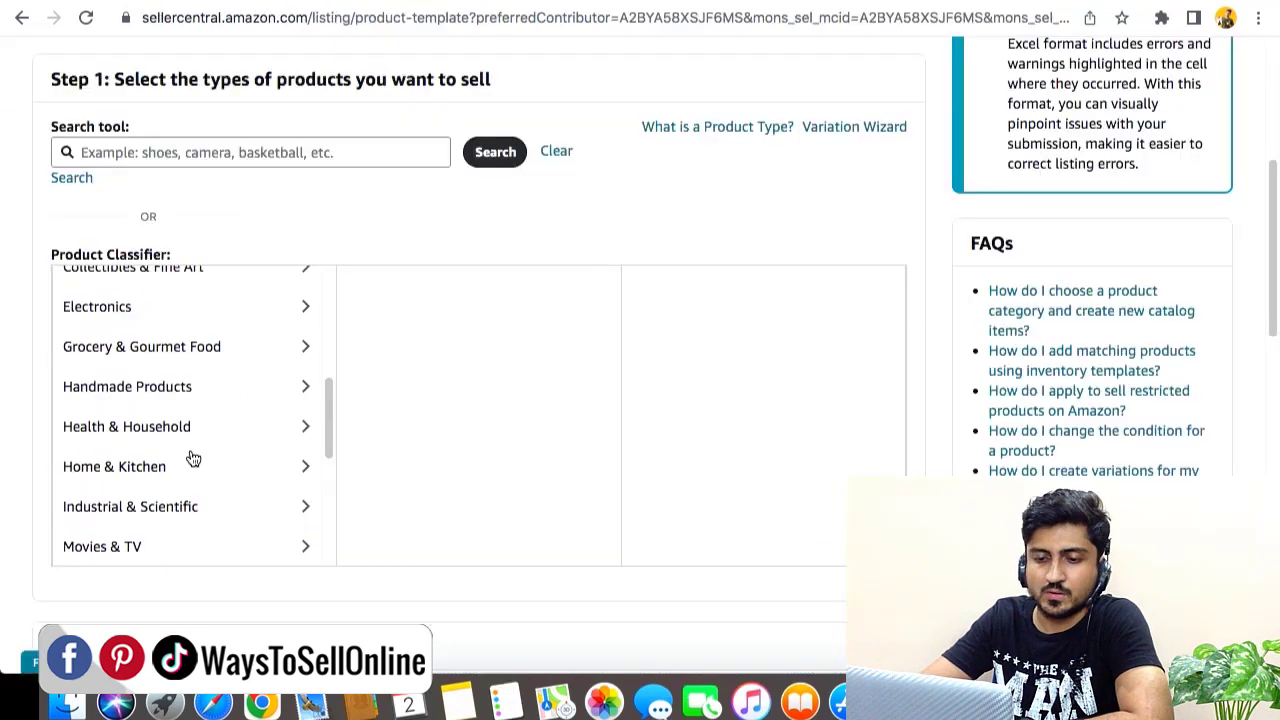
left_click(170, 466)
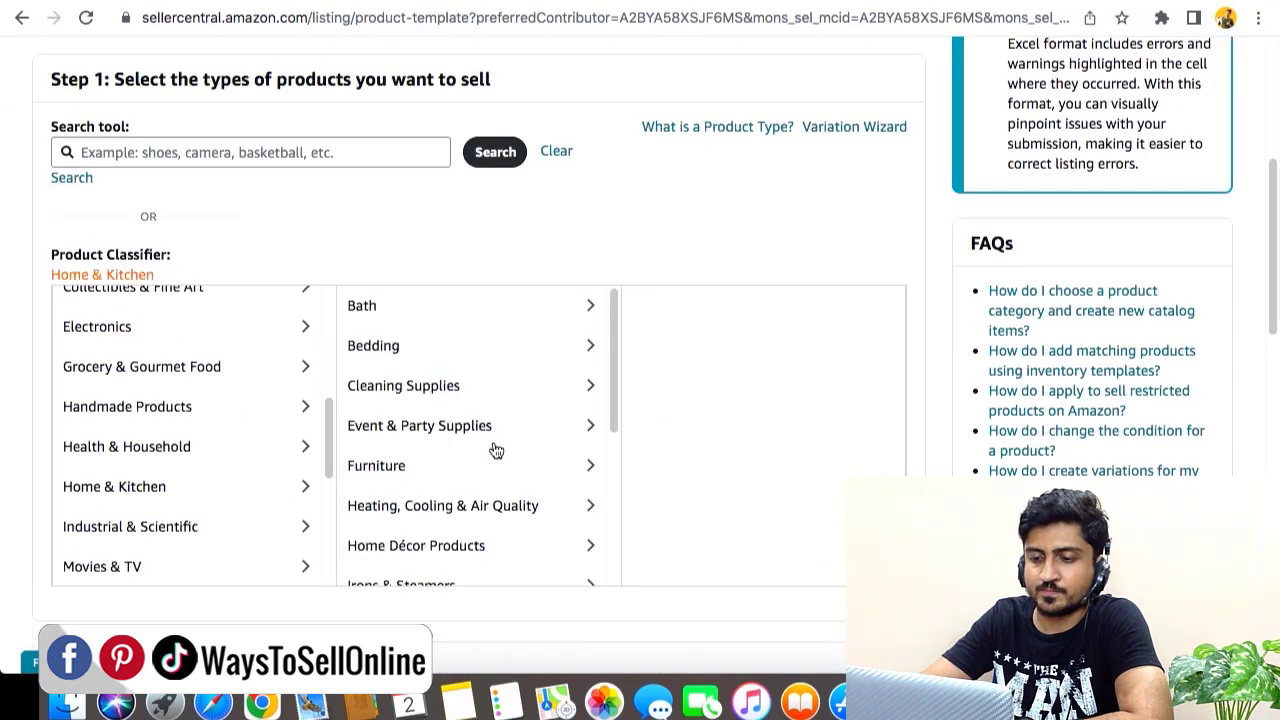
scroll(494, 449, "down", 5)
left_click(426, 411)
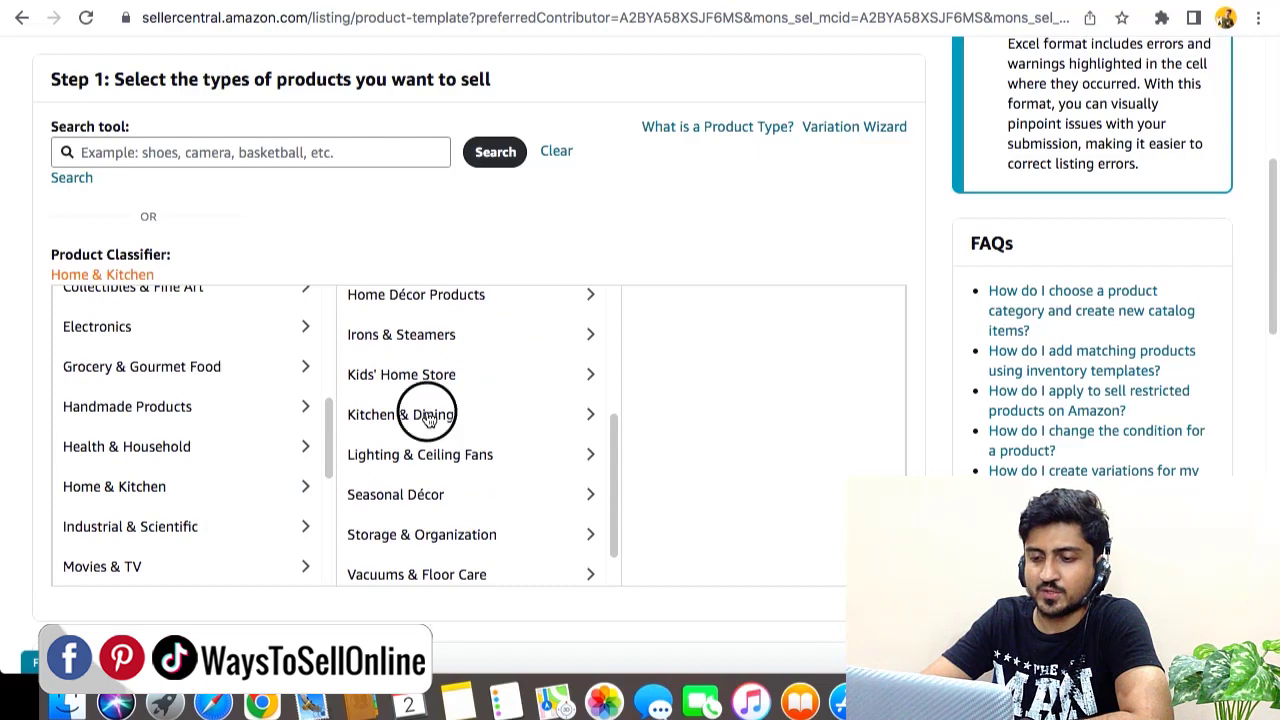
left_click(731, 440)
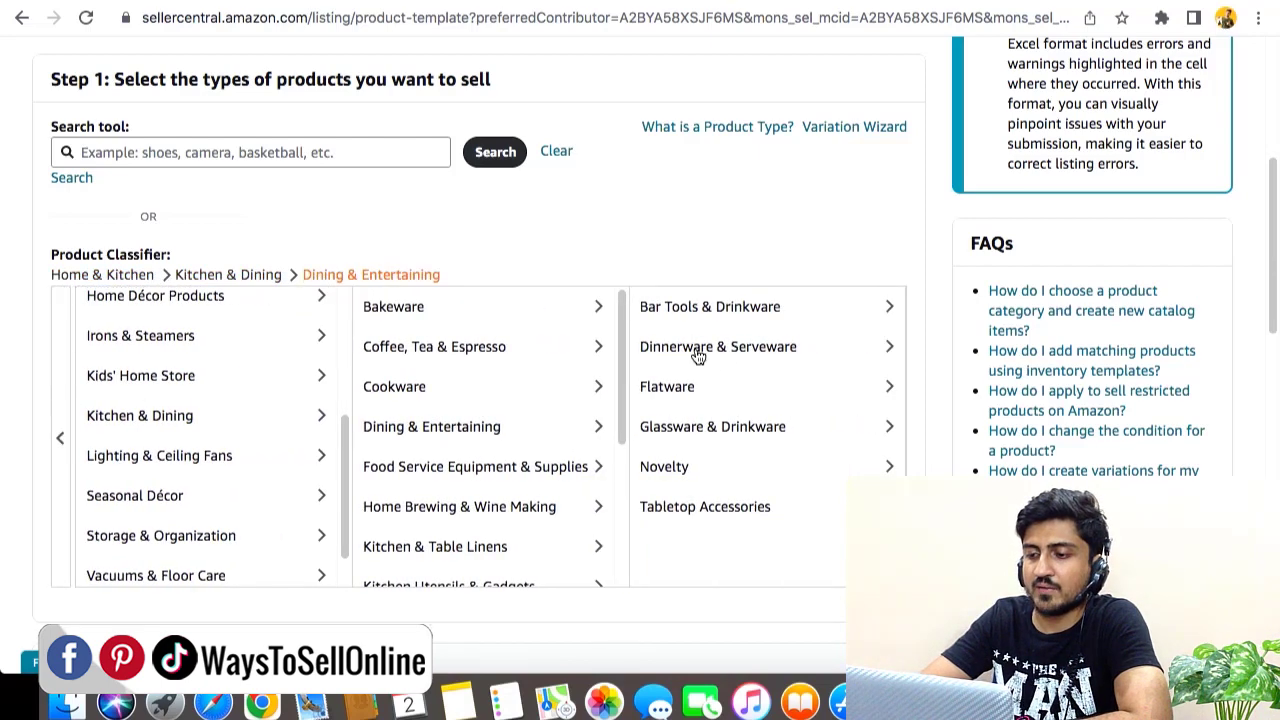
left_click(694, 352)
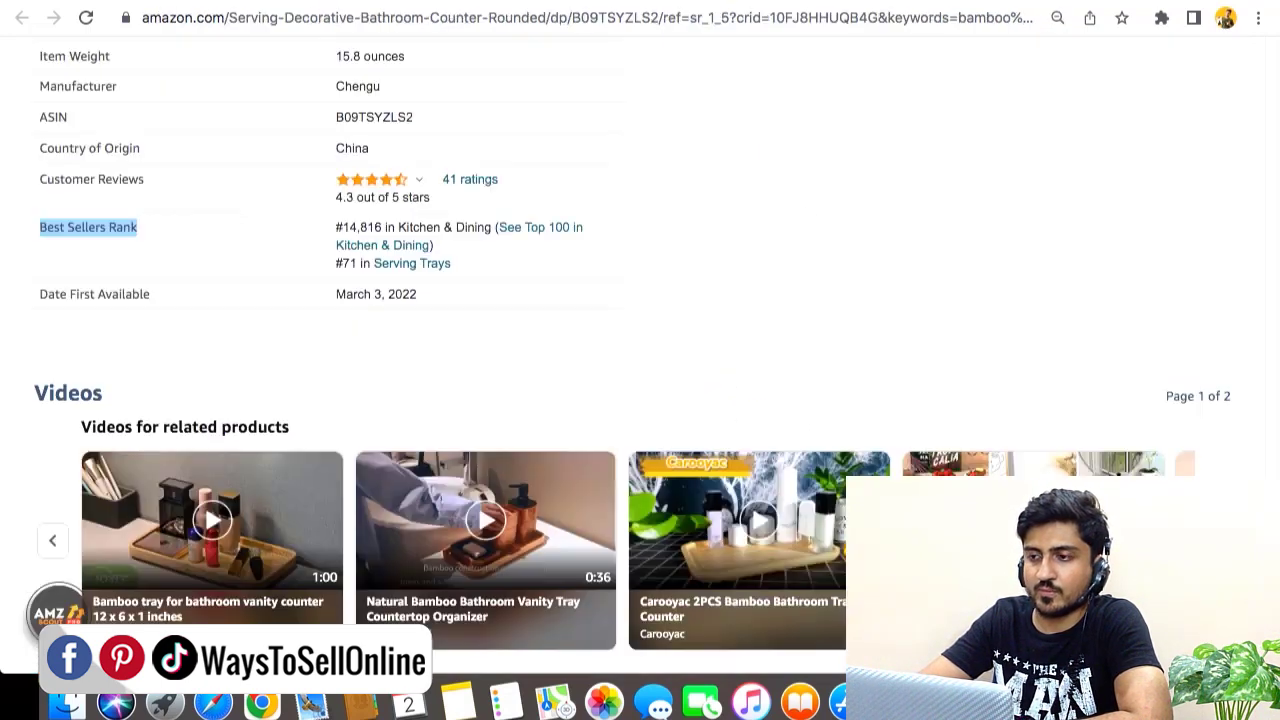
Narrow the classifier through Serveware to Serving Dishes, Trays & Platters.
left_click(394, 260)
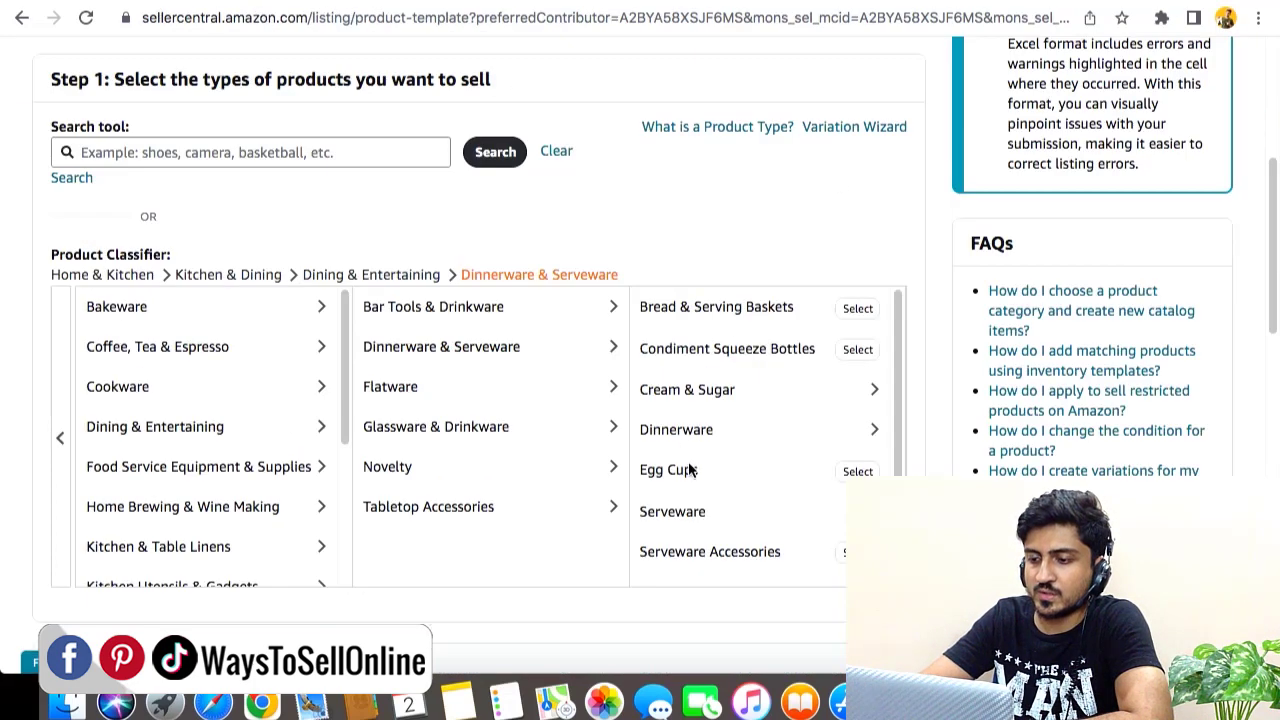
scroll(700, 451, "down", 2)
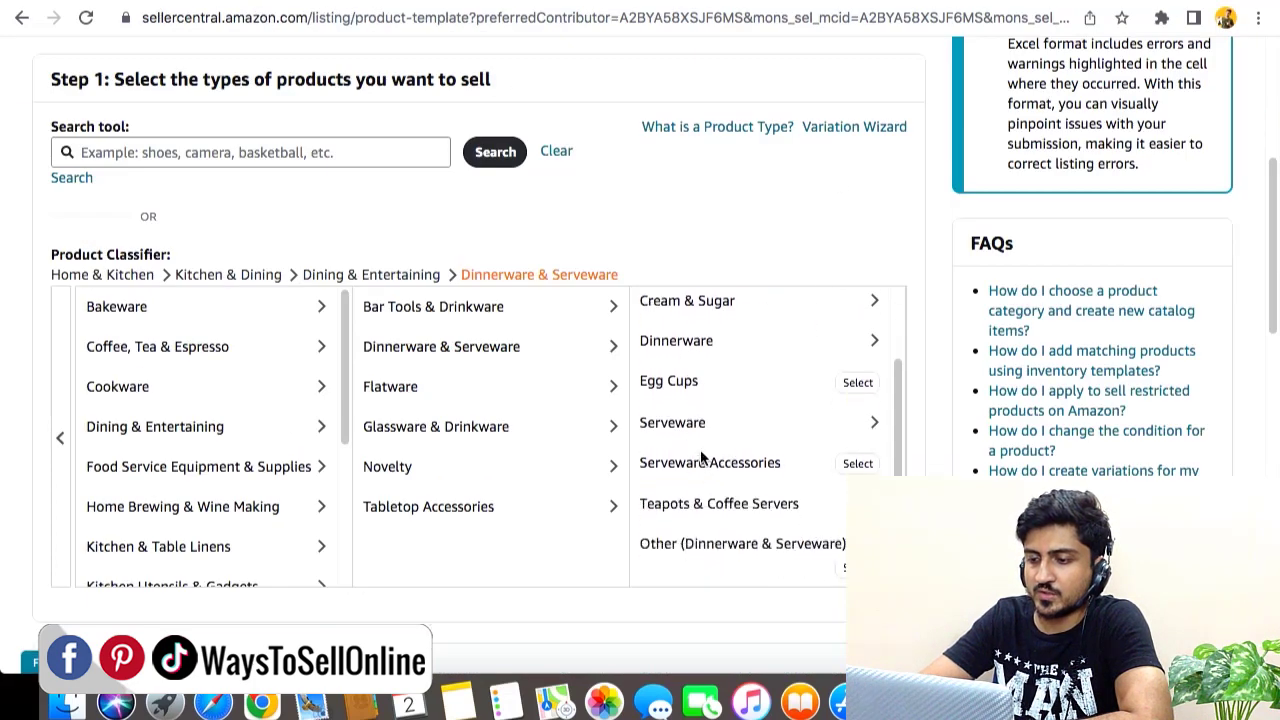
left_click(689, 425)
scroll(717, 436, "down", 3)
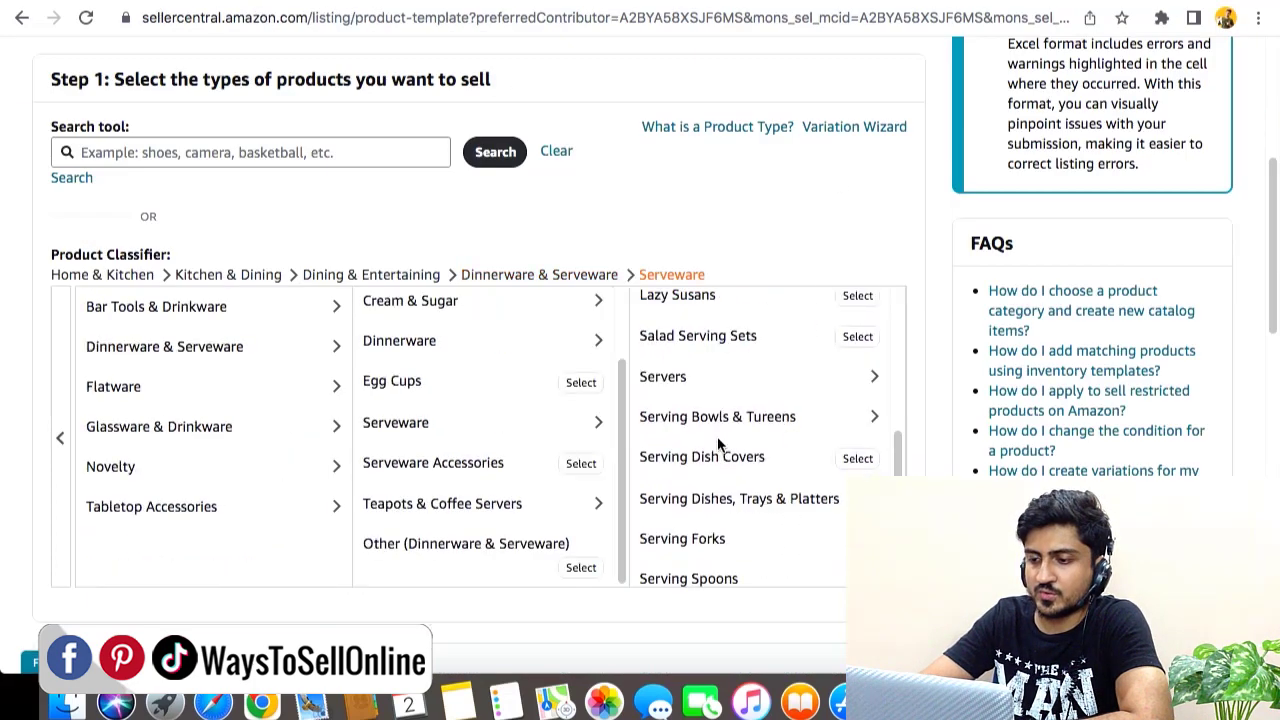
left_click(764, 504)
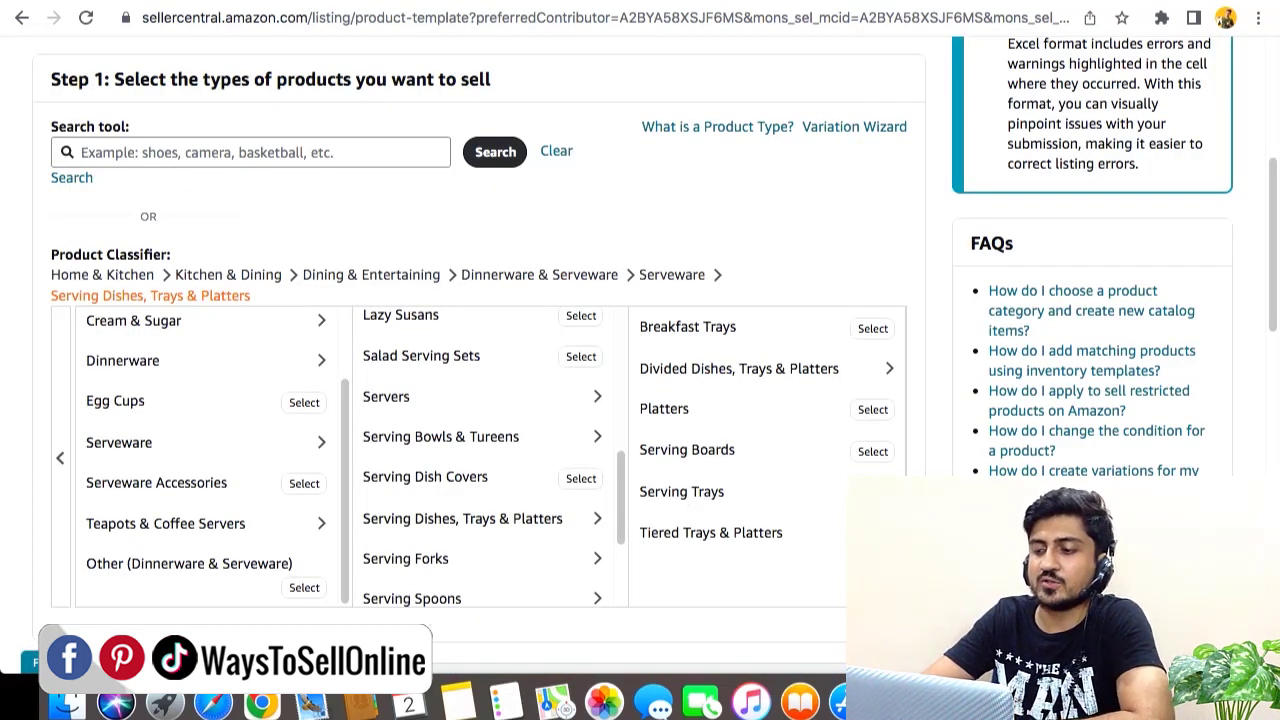
scroll(564, 416, "down", 10)
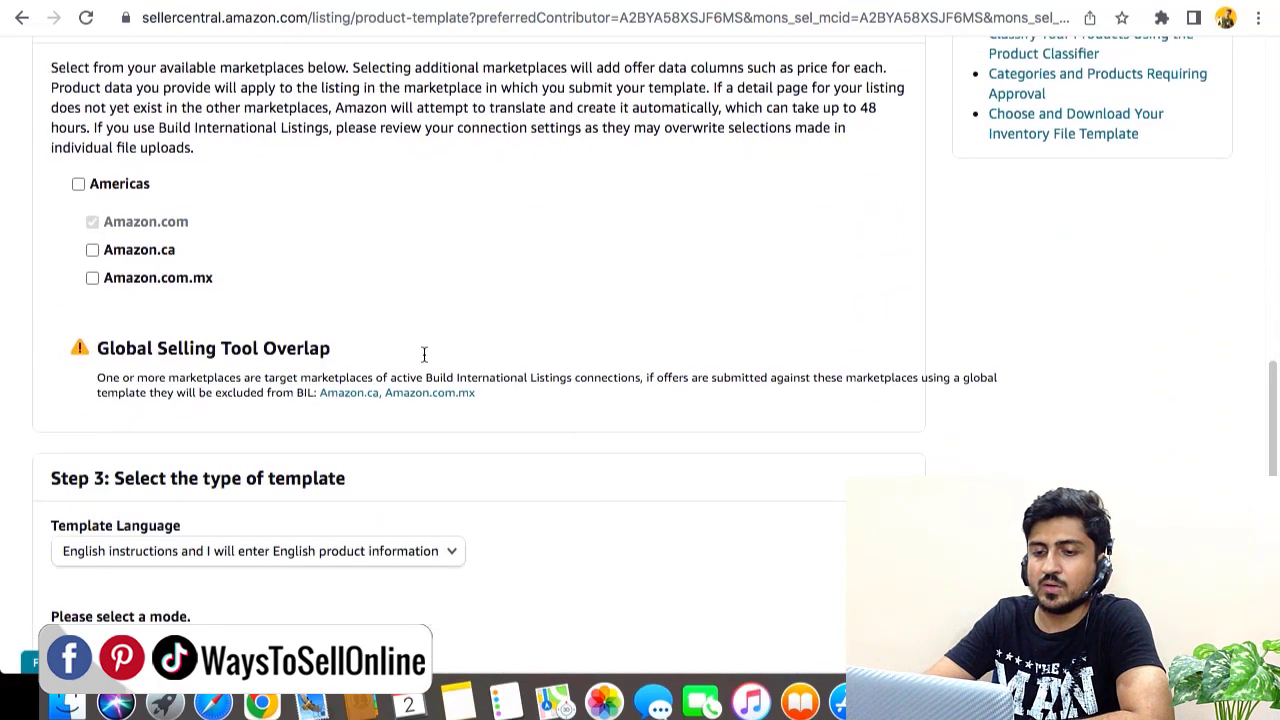
Keep Amazon.com as the template marketplace and scroll to the template options.
left_click_drag(106, 222, 189, 228)
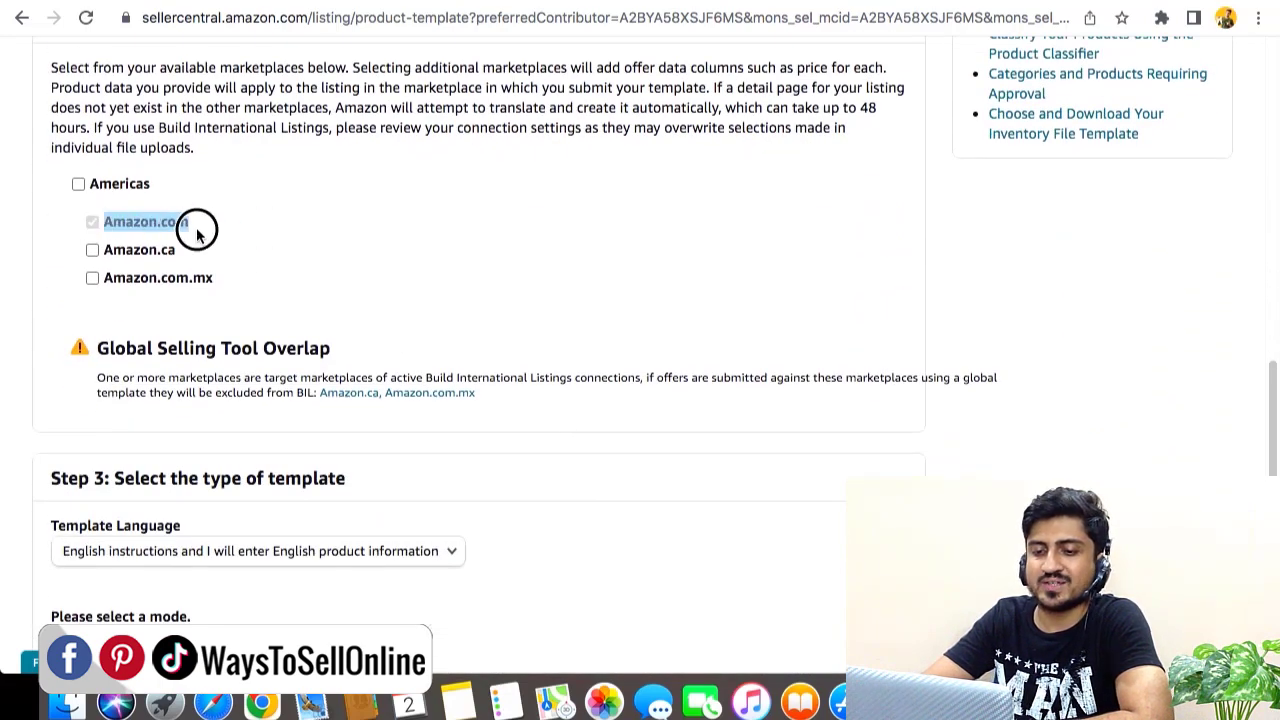
scroll(875, 348, "down", 5)
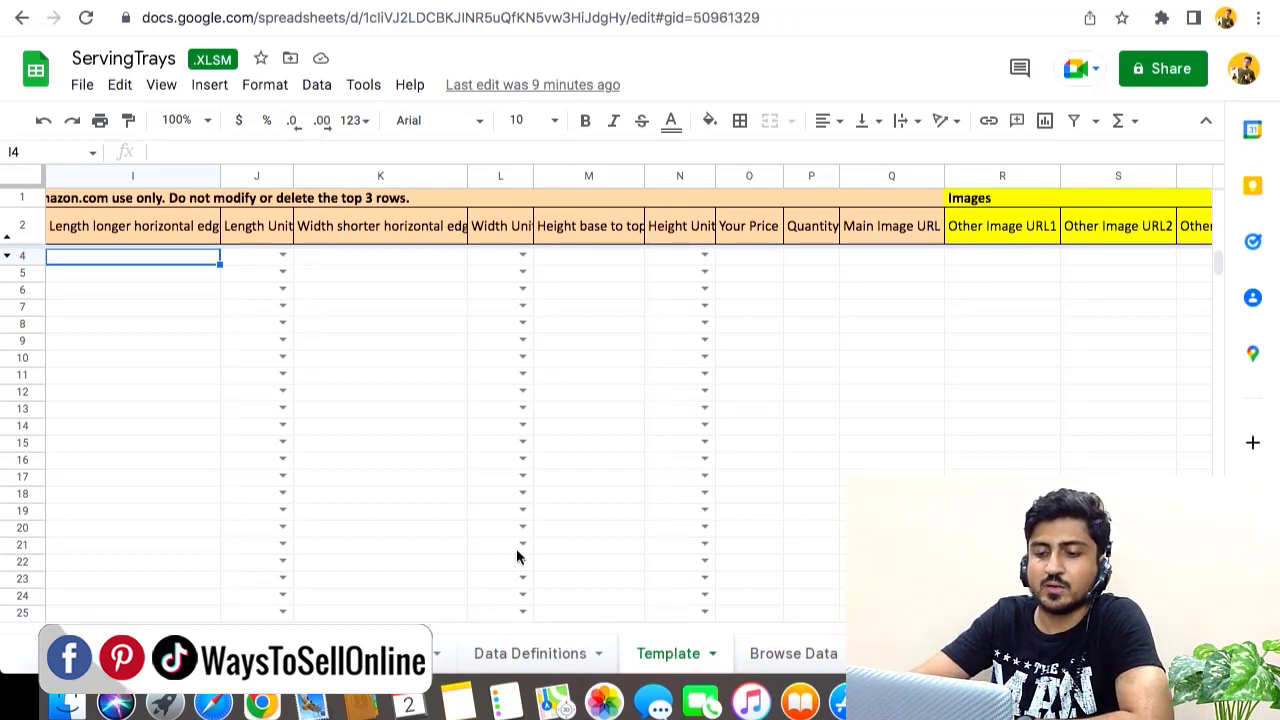
Switch from the Image Standards sheet to the Template sheet, back at column A.
scroll(516, 548, "down", 1)
scroll(496, 505, "down", 2)
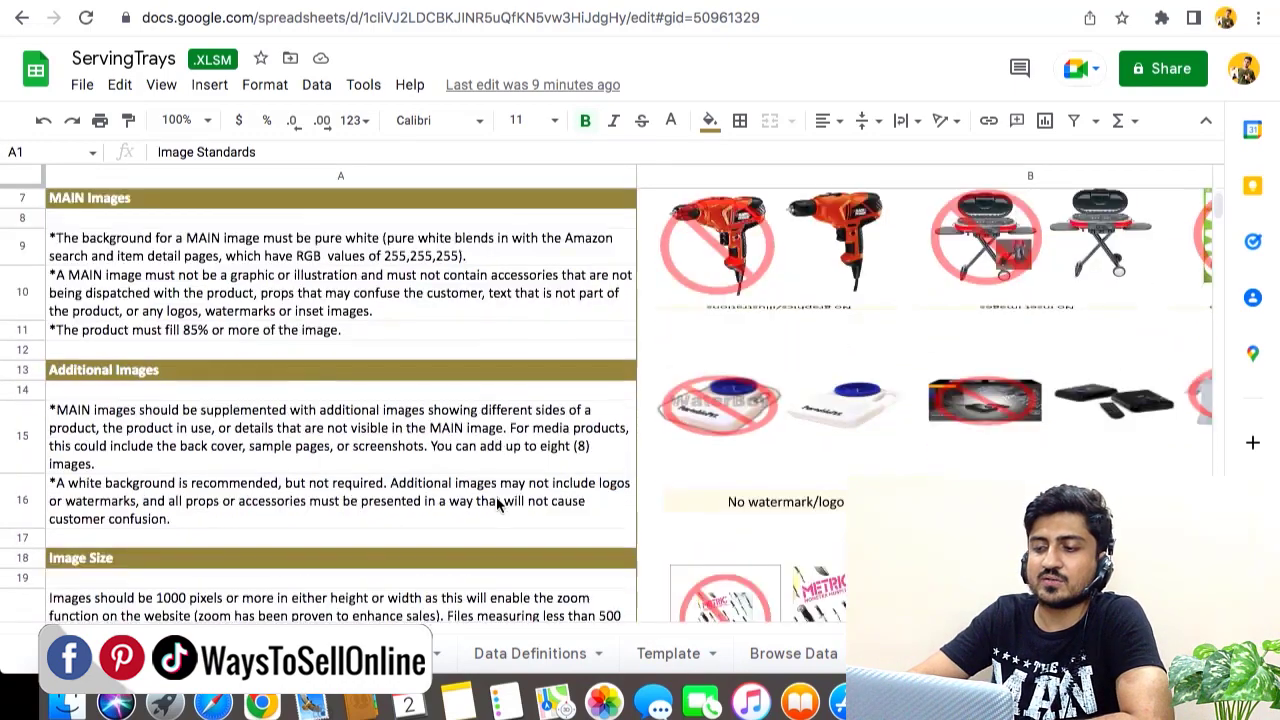
scroll(497, 505, "down", 3)
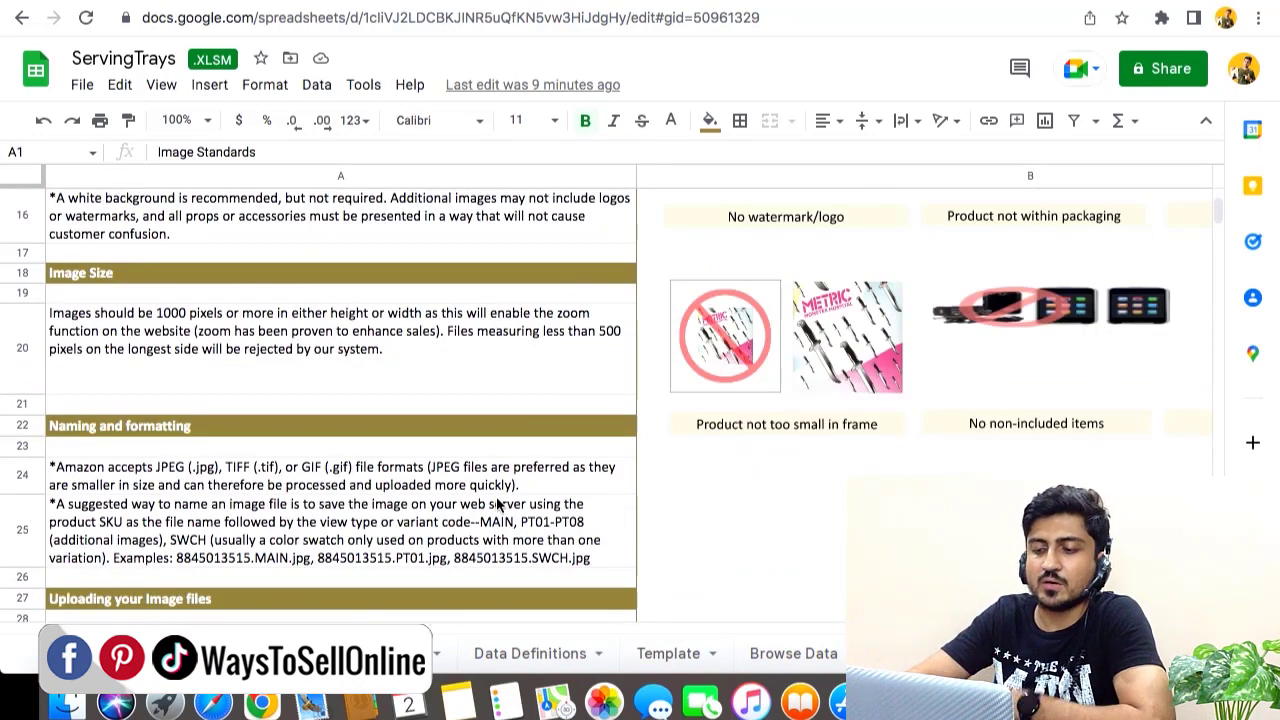
left_click(668, 656)
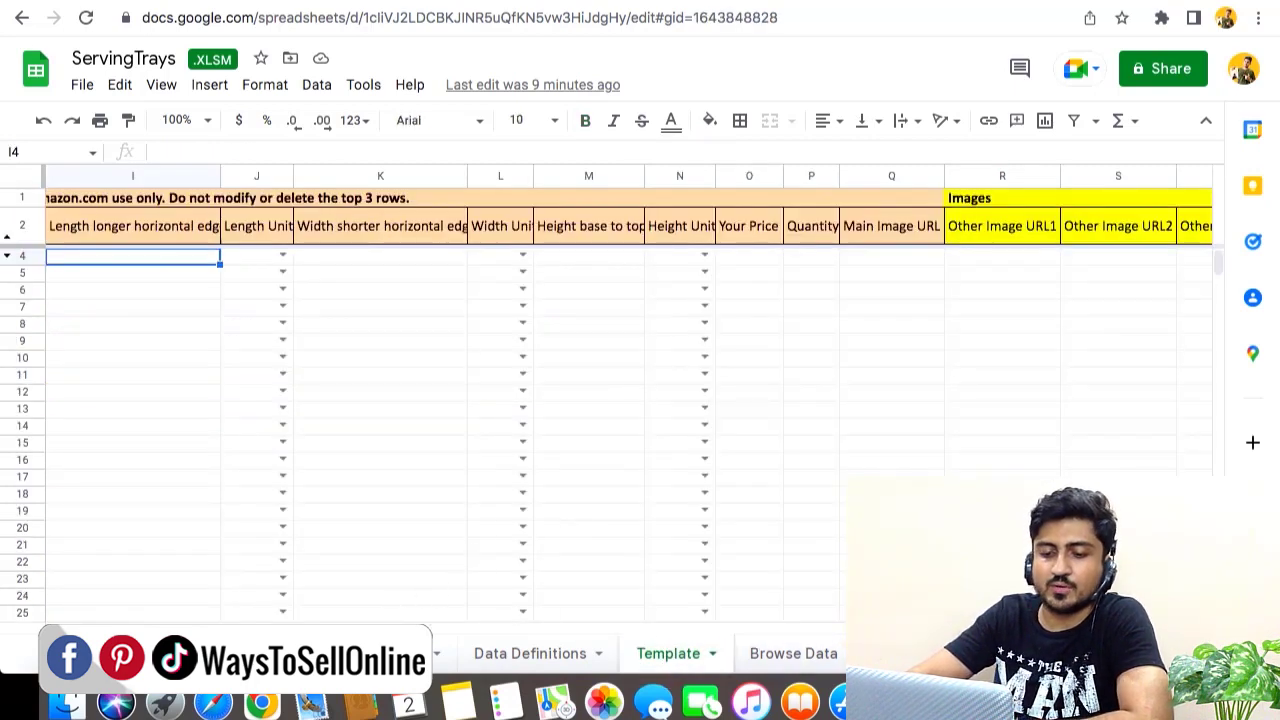
scroll(440, 400, "left", 10)
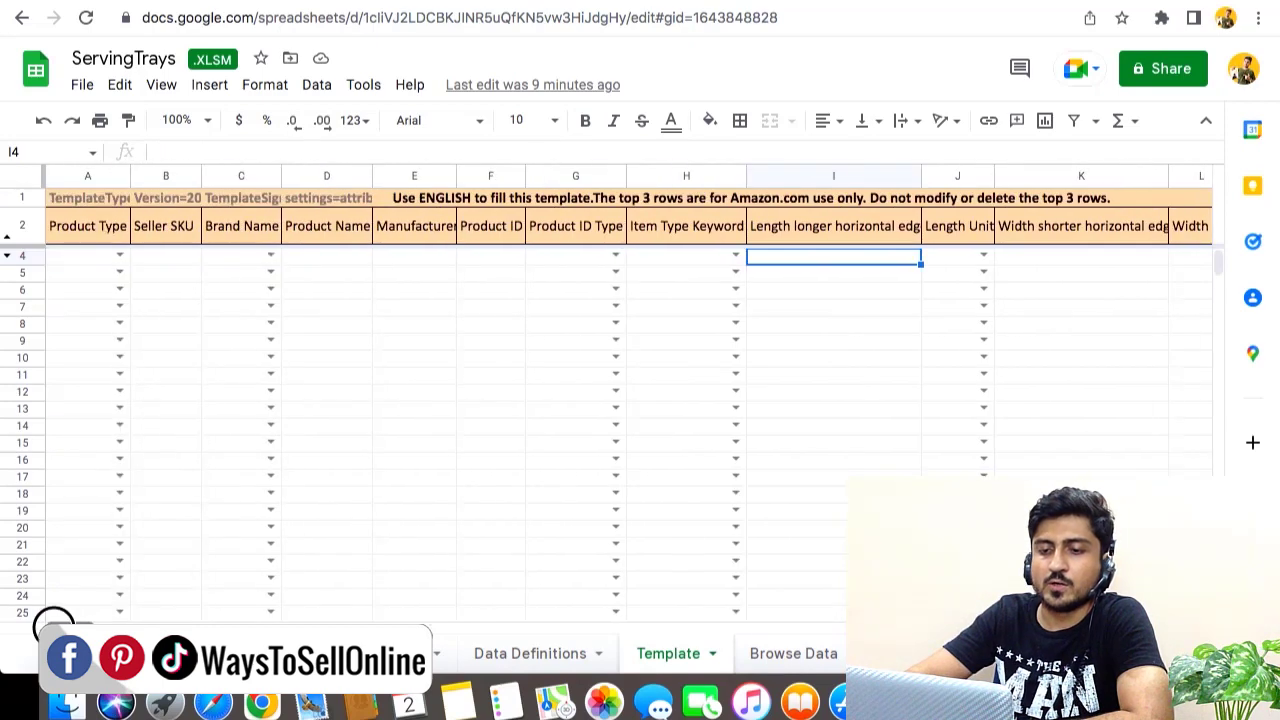
left_click(439, 341)
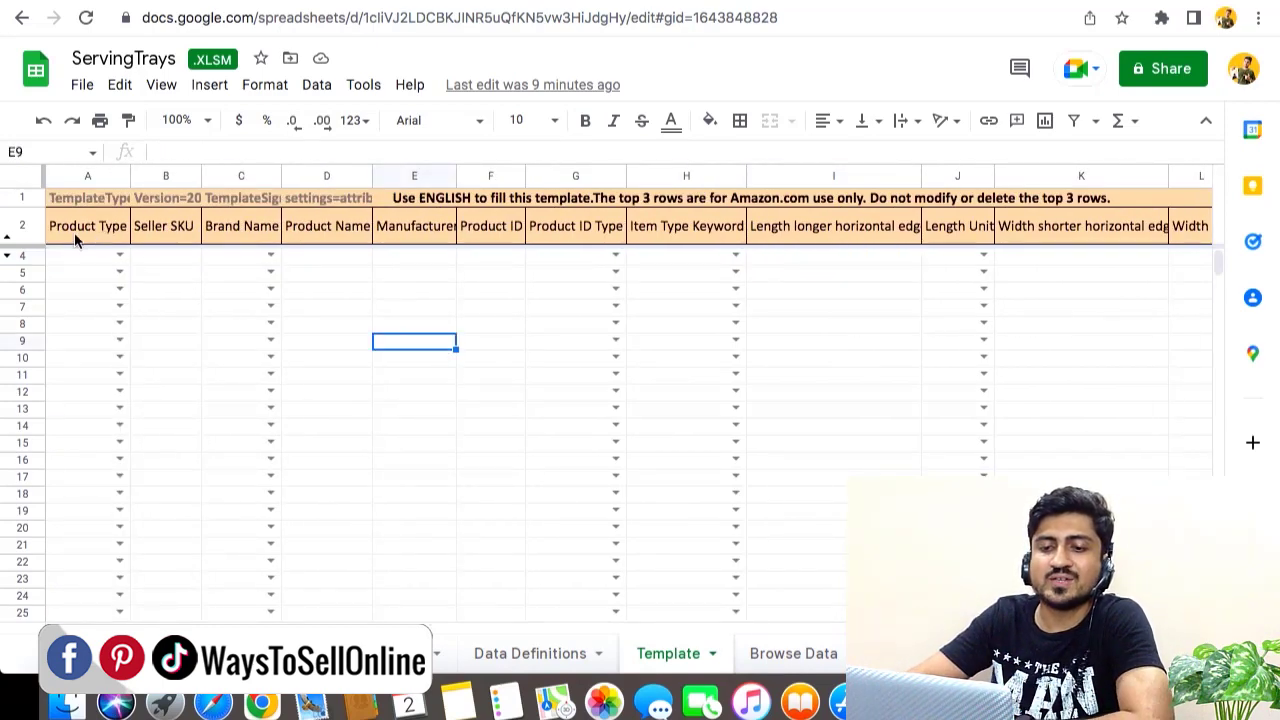
Fill row 4 with Product Type tray, Seller SKU vgegfrf and brand CUDDLE MONKEYZ.
left_click(119, 257)
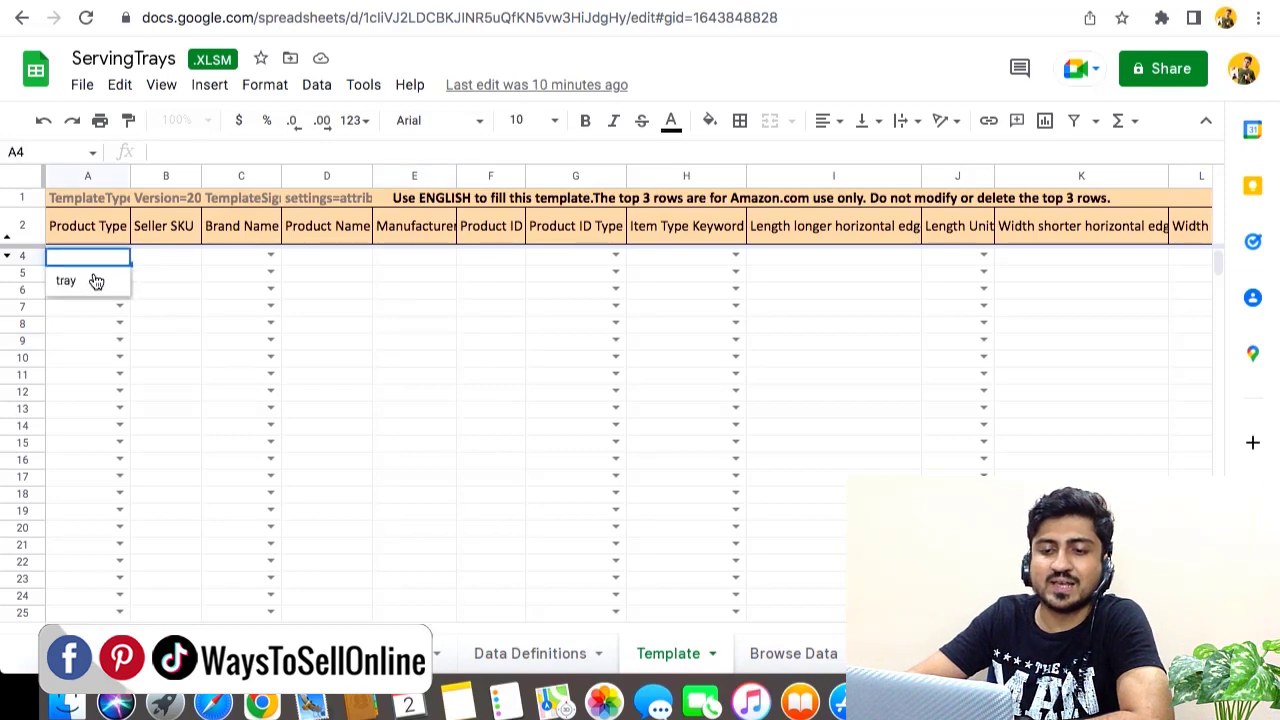
left_click(83, 283)
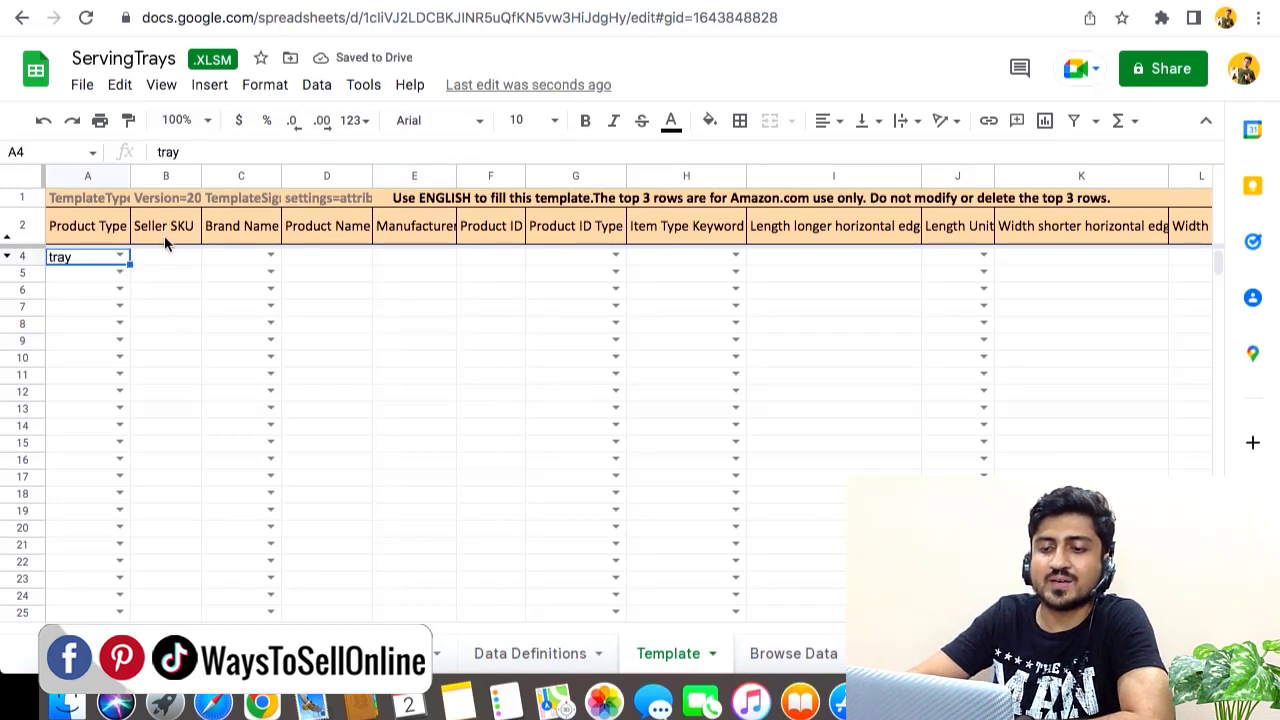
left_click(170, 260)
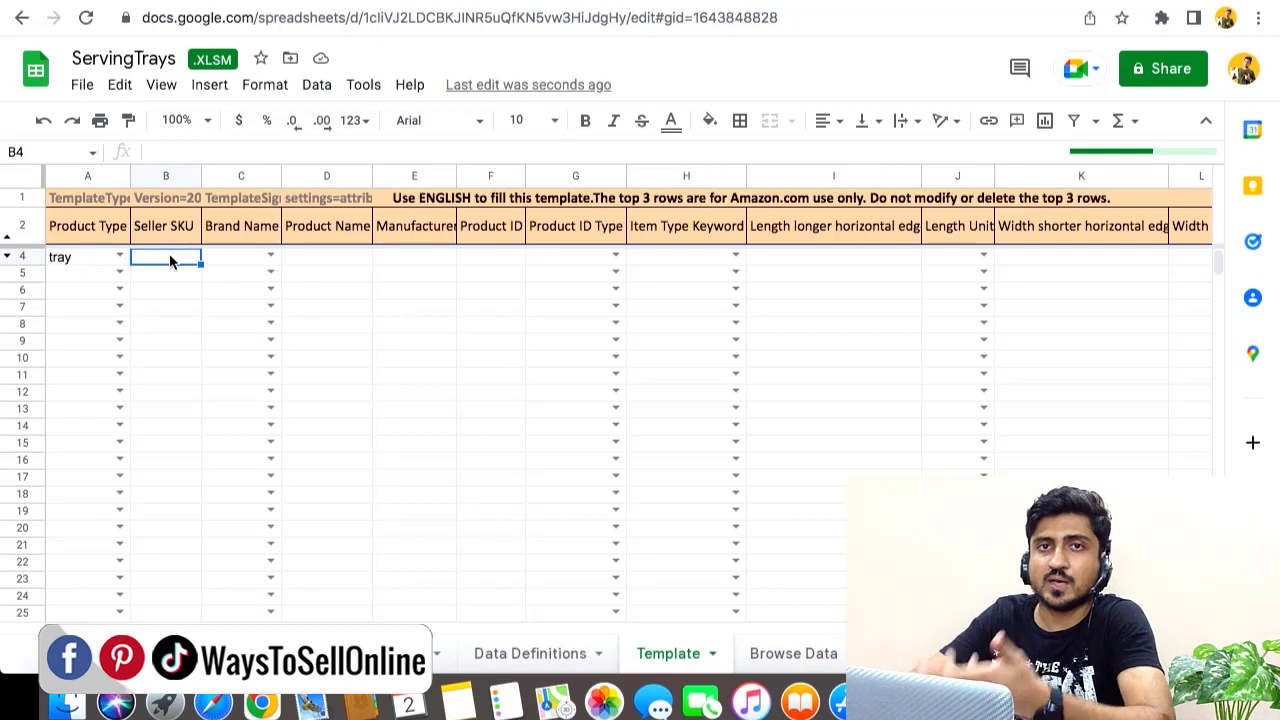
type("version=2022.1001")
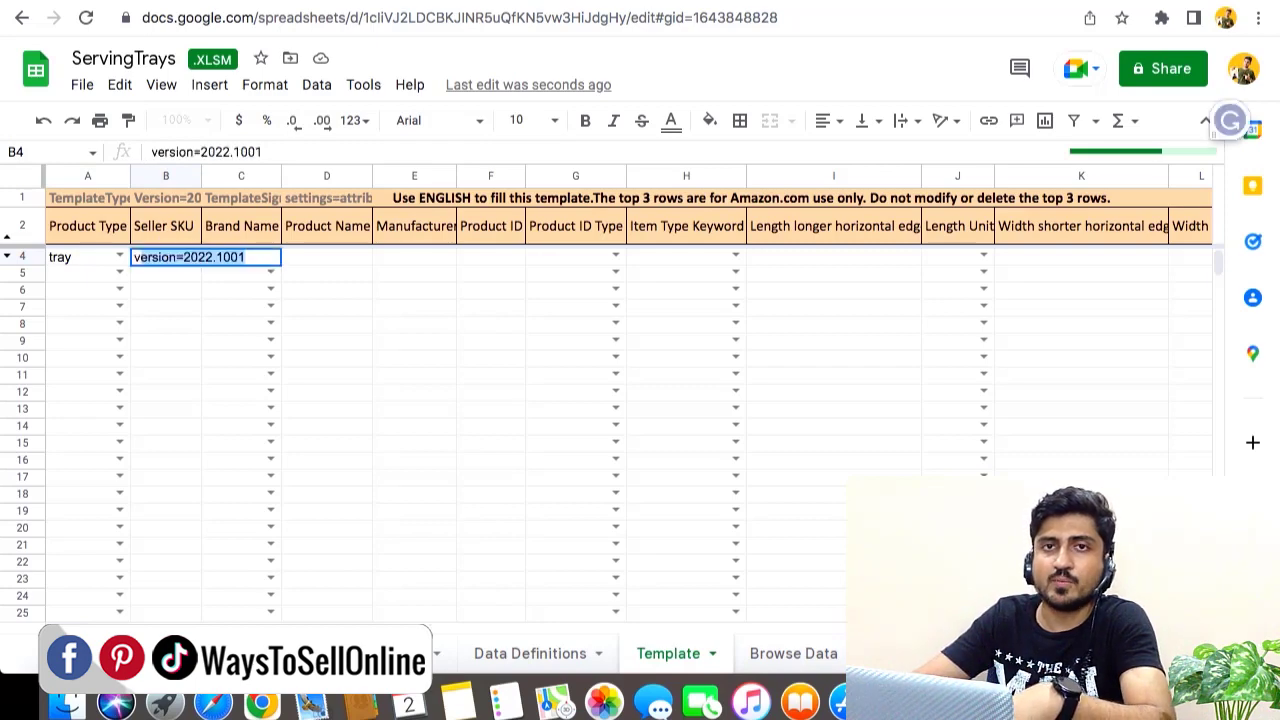
type("vgegfrf")
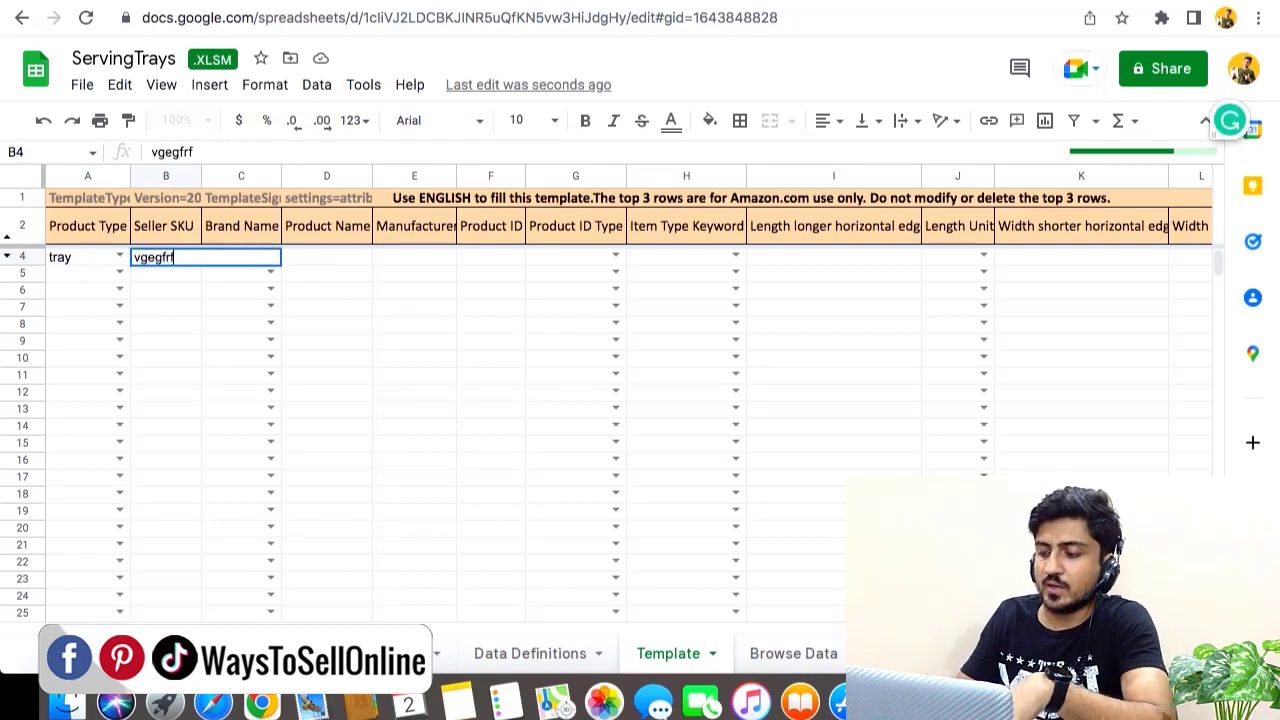
key("Return")
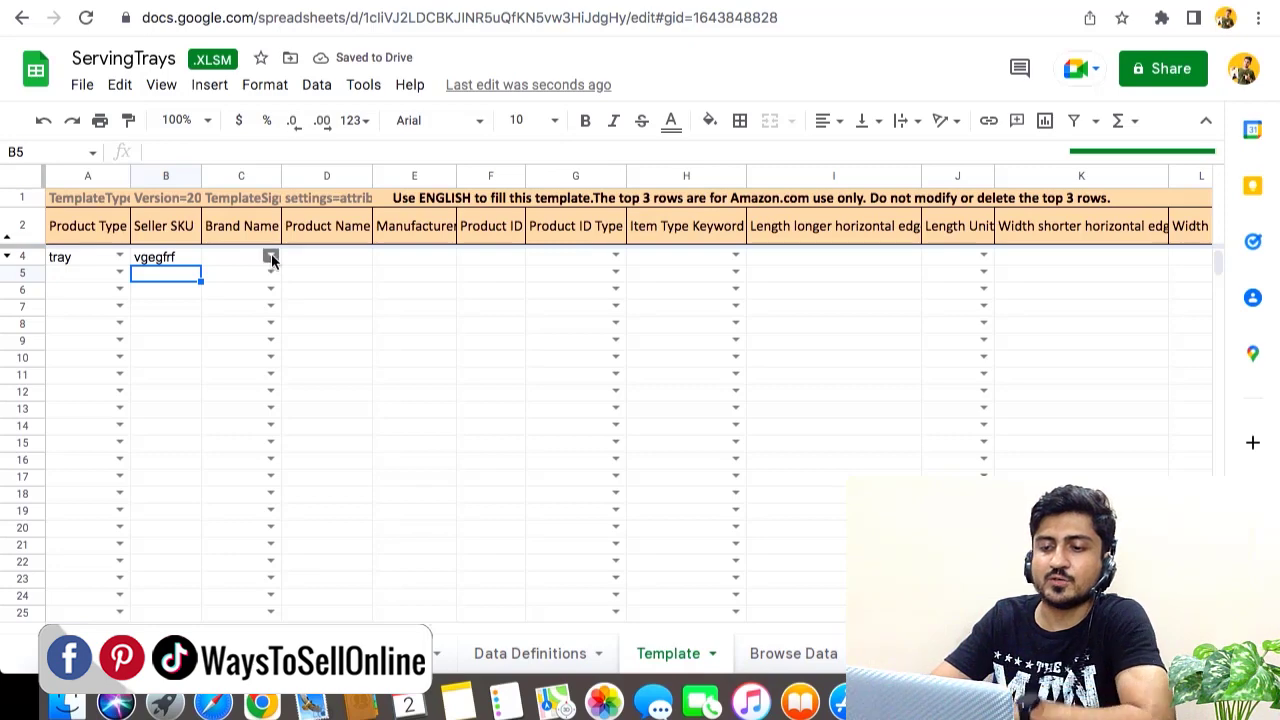
left_click(272, 258)
left_click(266, 283)
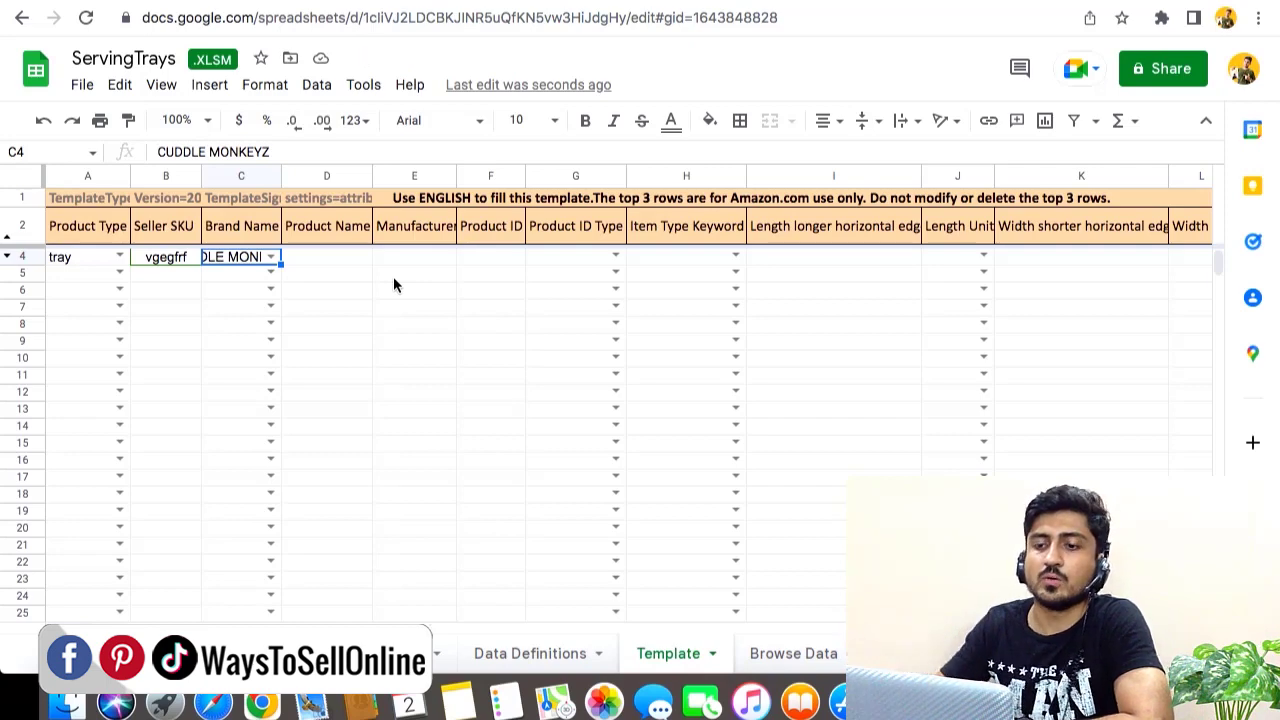
Set Product ID Type ASIN in G4 and Product ID xcbsjdlg in F4.
left_click(82, 228)
left_click(163, 227)
left_click(219, 228)
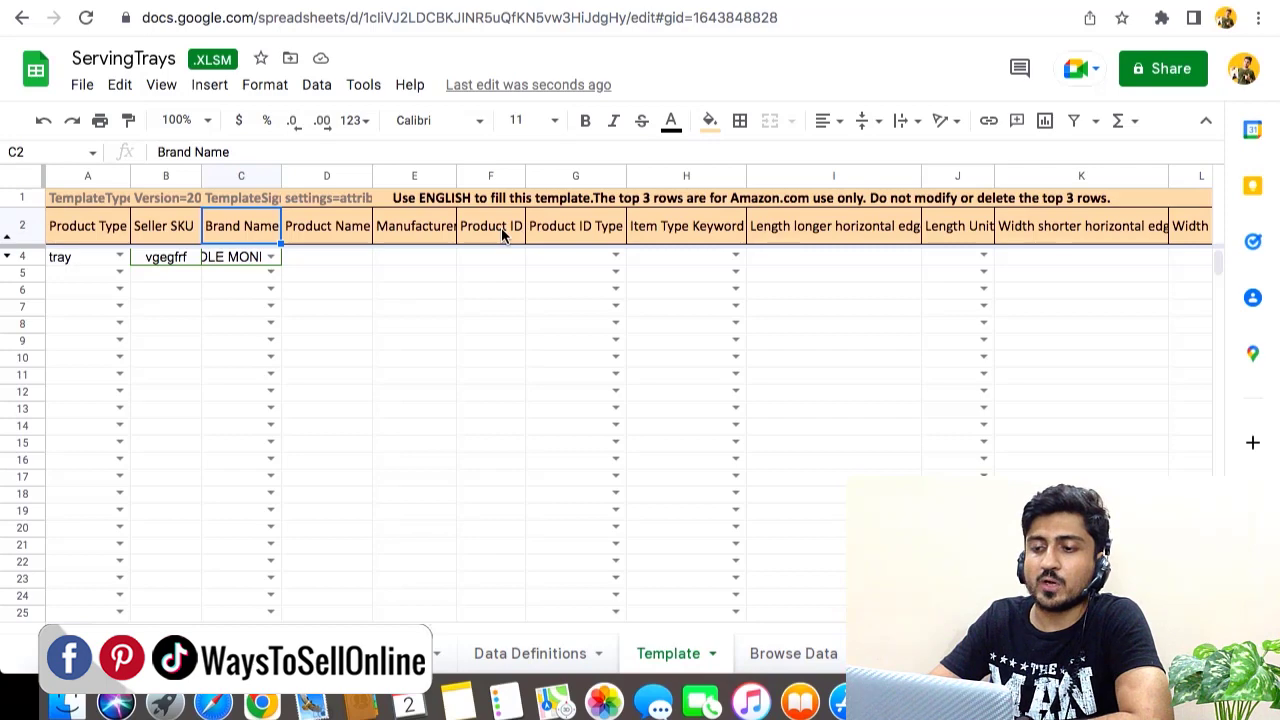
left_click(616, 257)
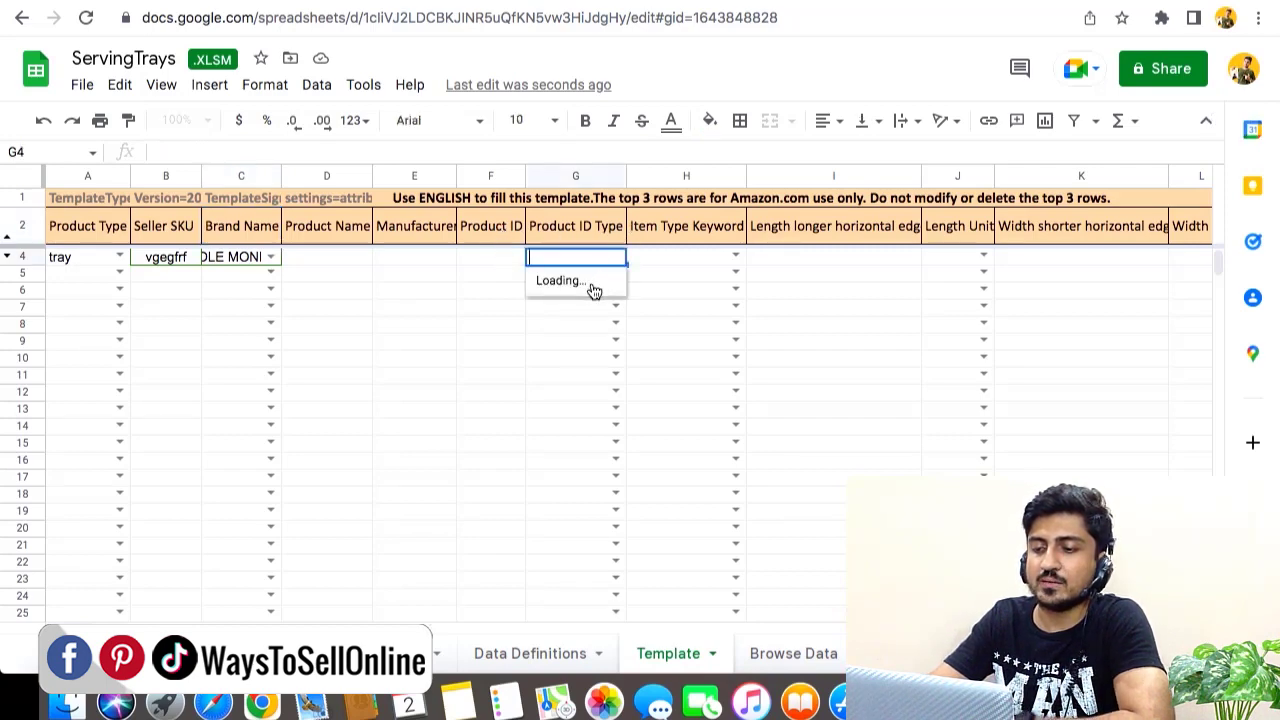
type("ASIN")
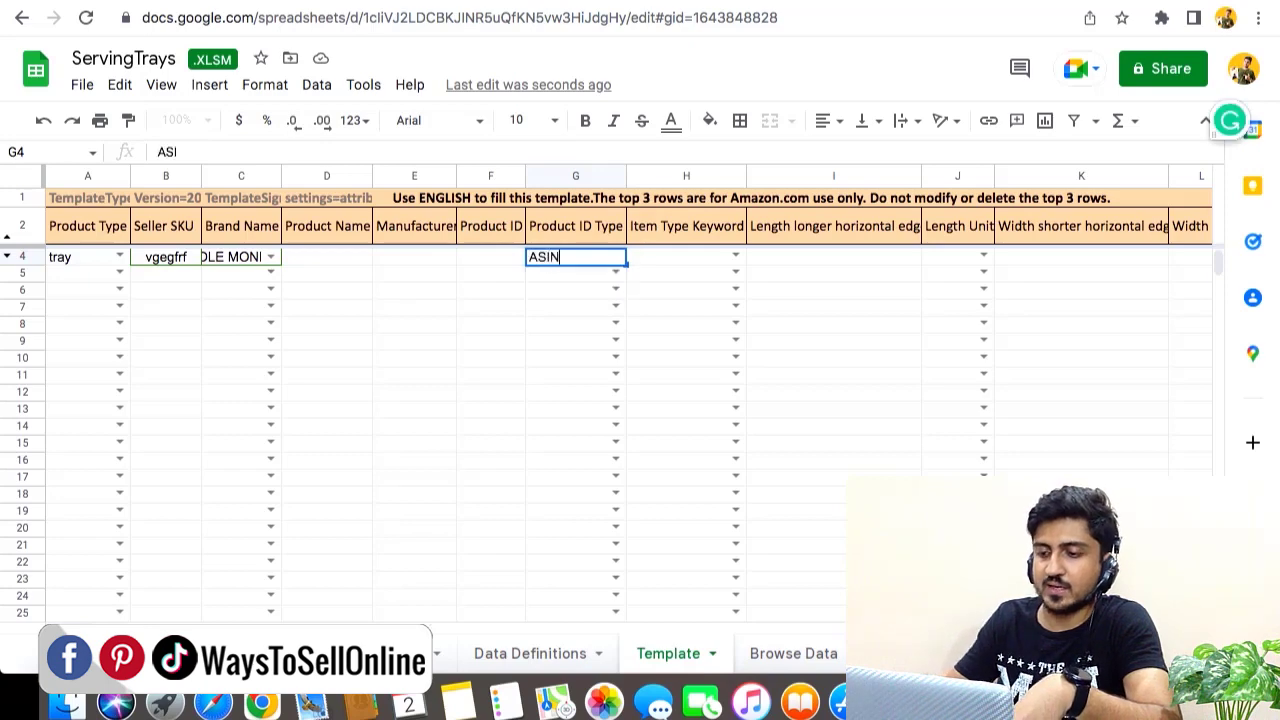
key("Return")
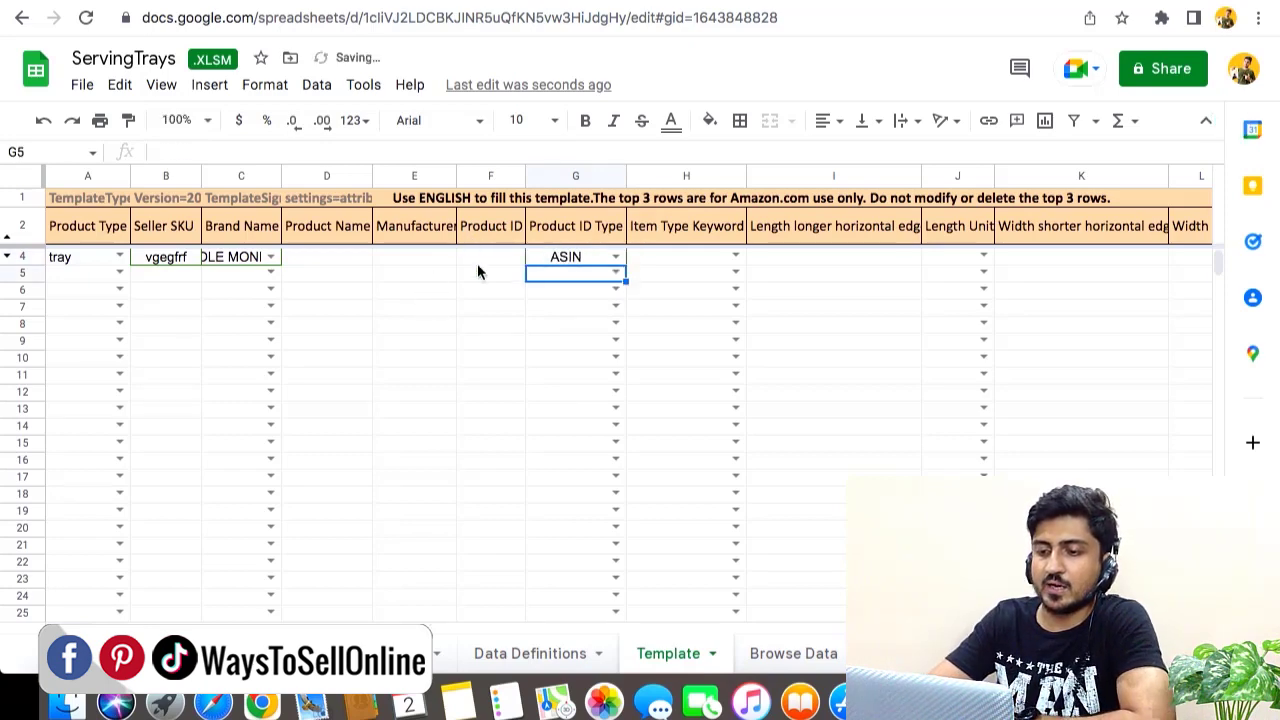
left_click(487, 258)
type("xc")
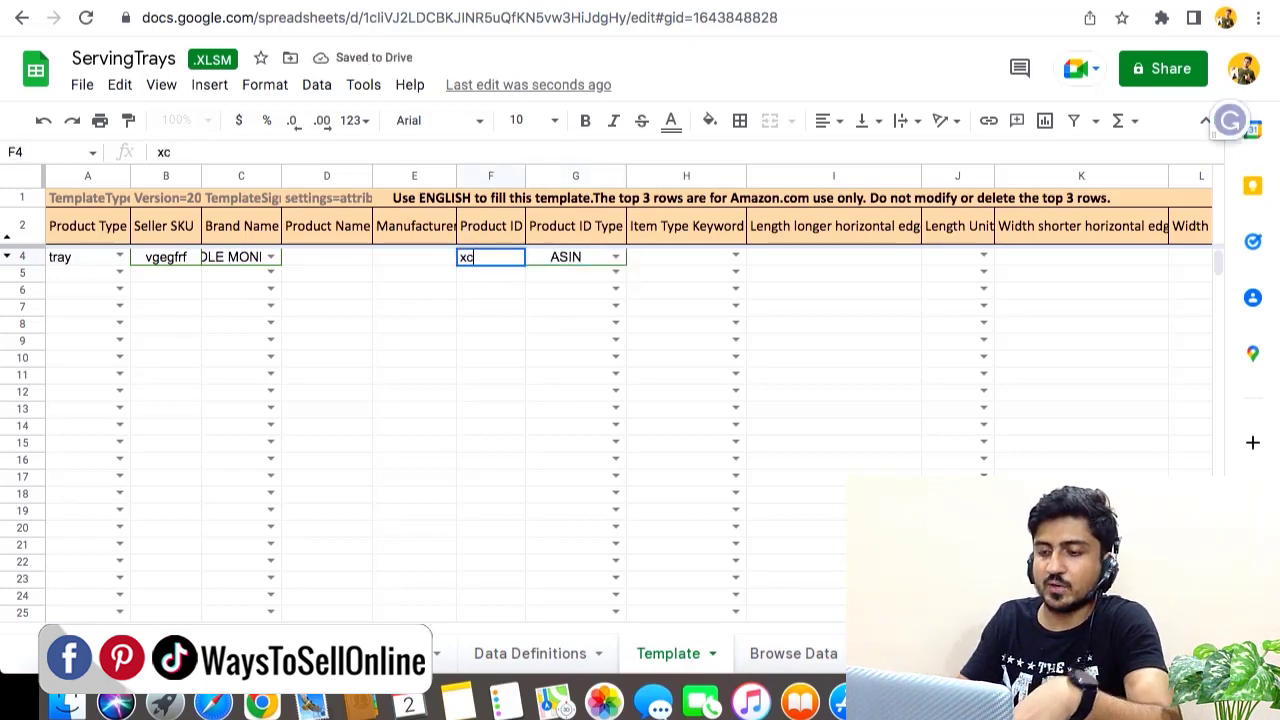
type("bsjdlg")
left_click(809, 362)
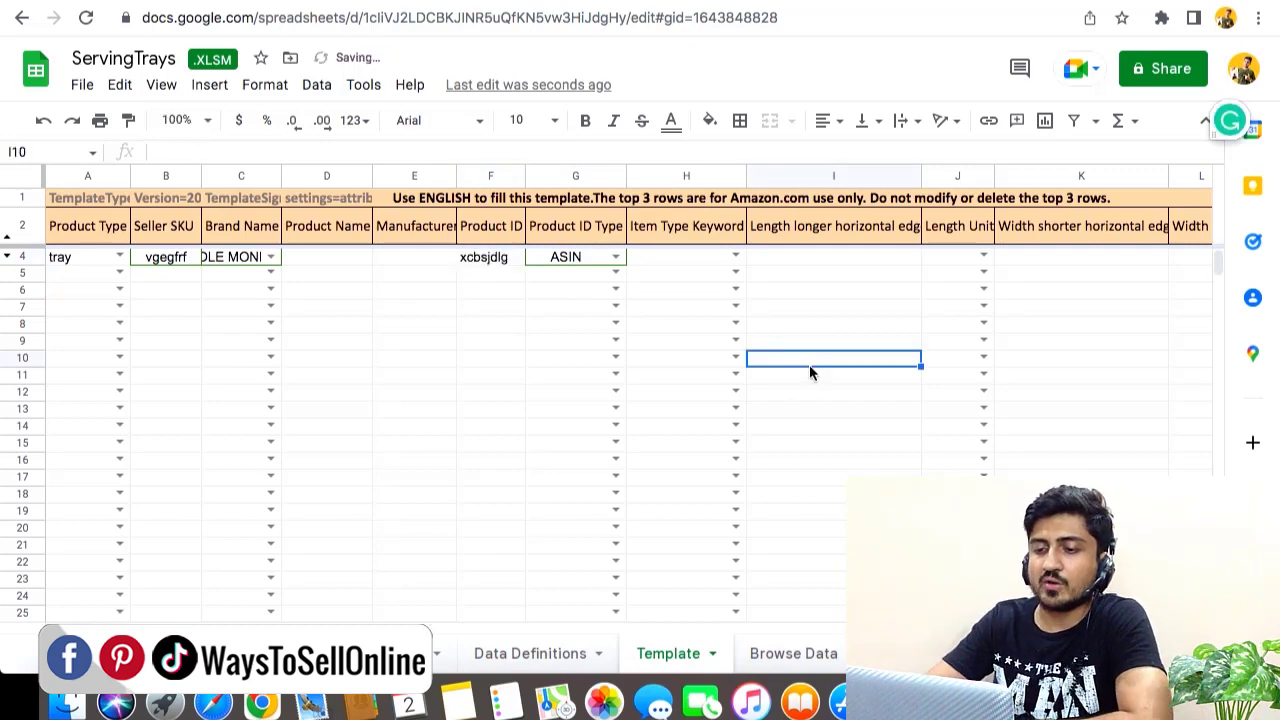
left_click(71, 230)
left_click(168, 228)
left_click(238, 229)
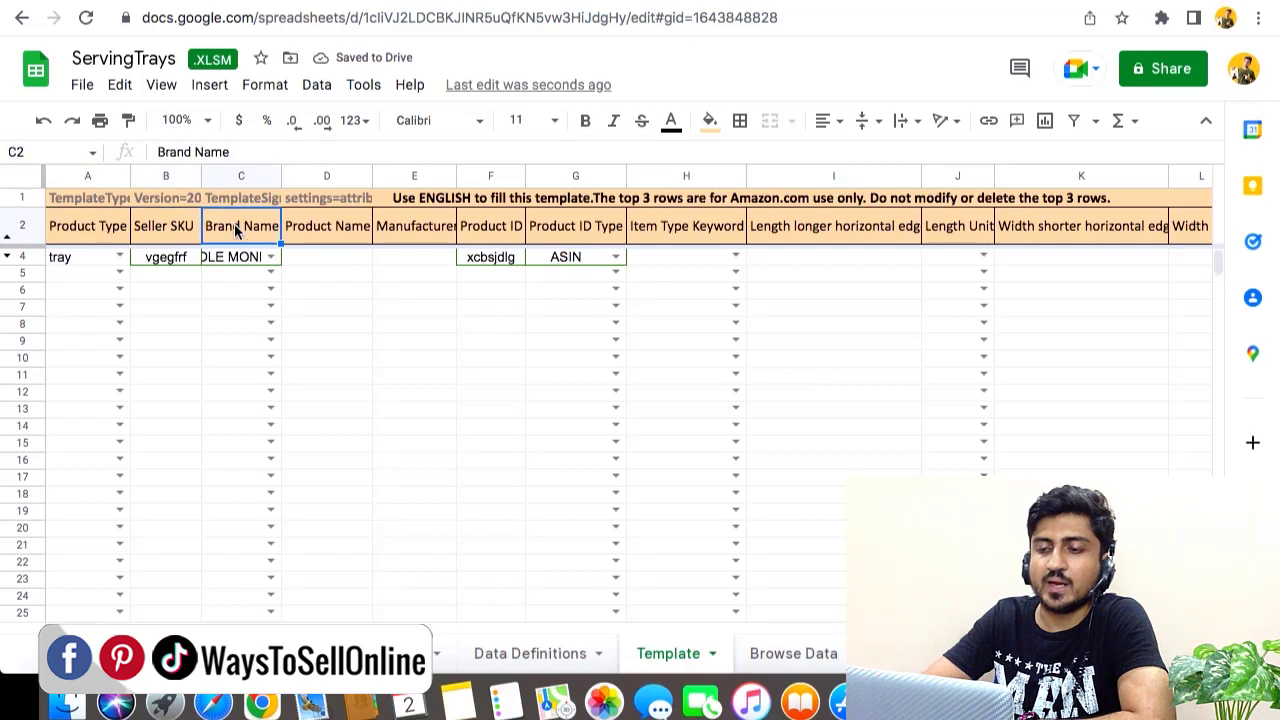
left_click(502, 235)
left_click(566, 225)
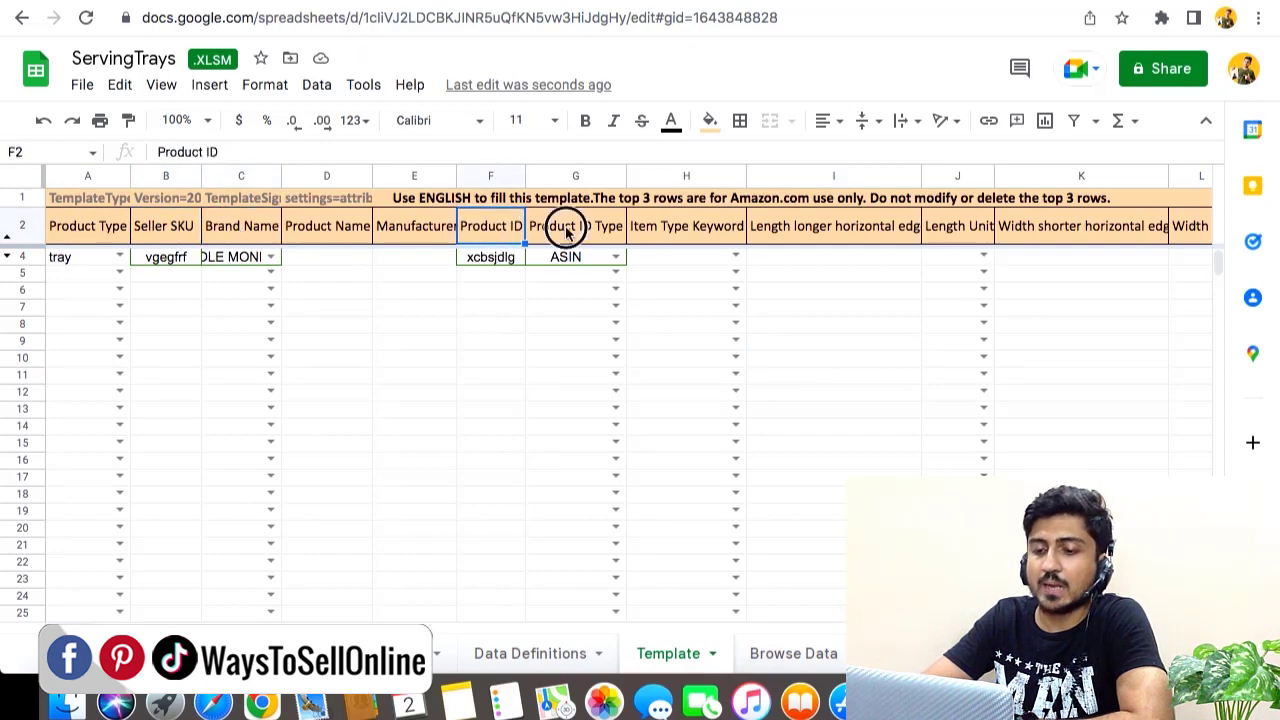
left_click(120, 615)
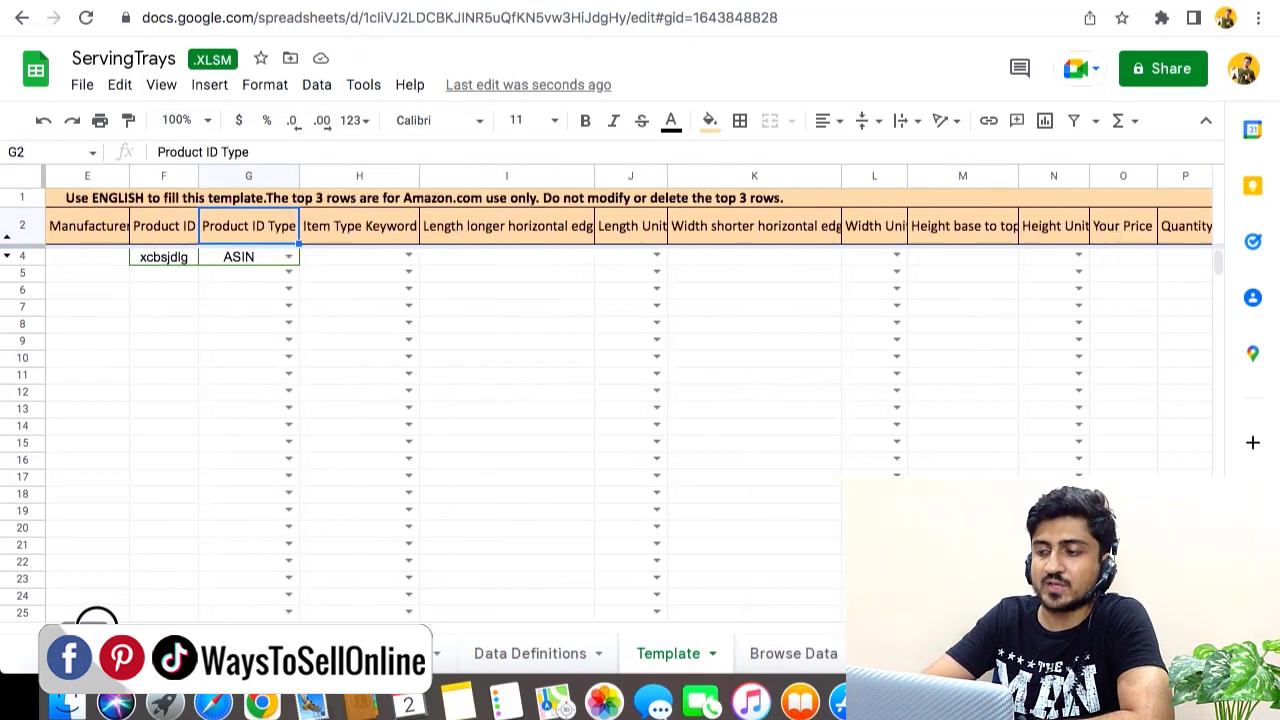
scroll(120, 615, "right", 5)
left_click(388, 200)
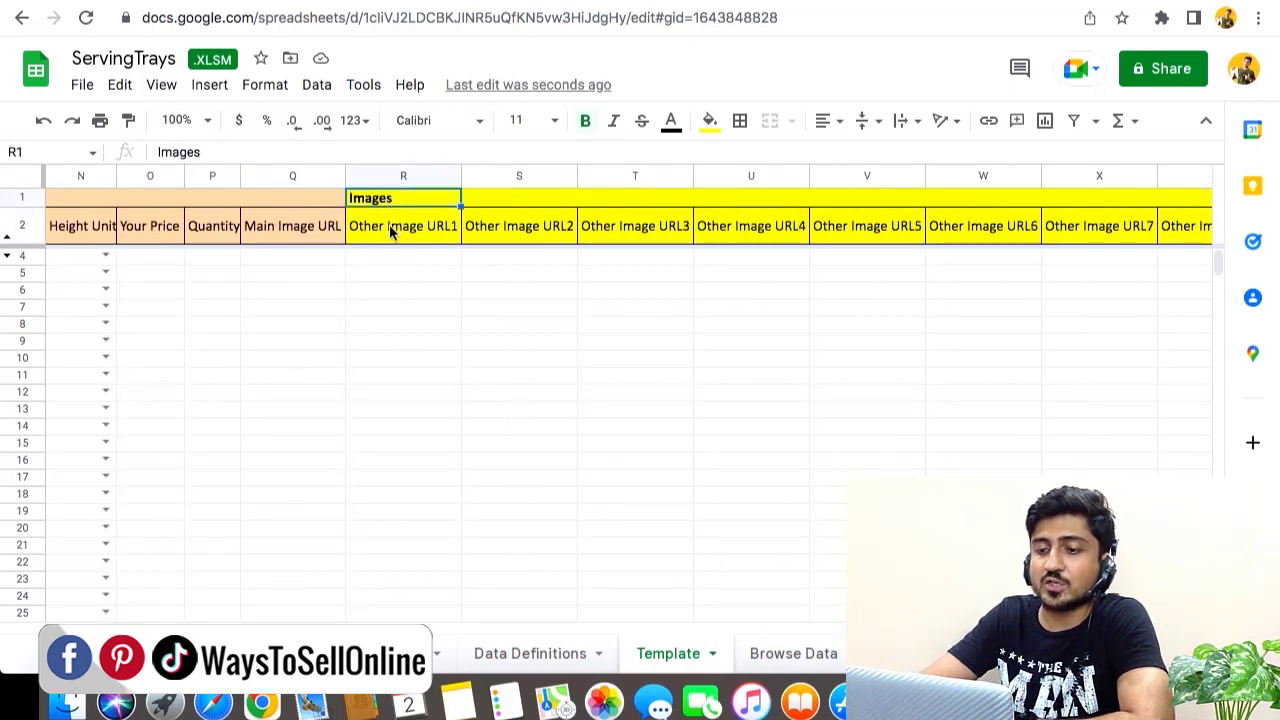
left_click(391, 230)
left_click(515, 229)
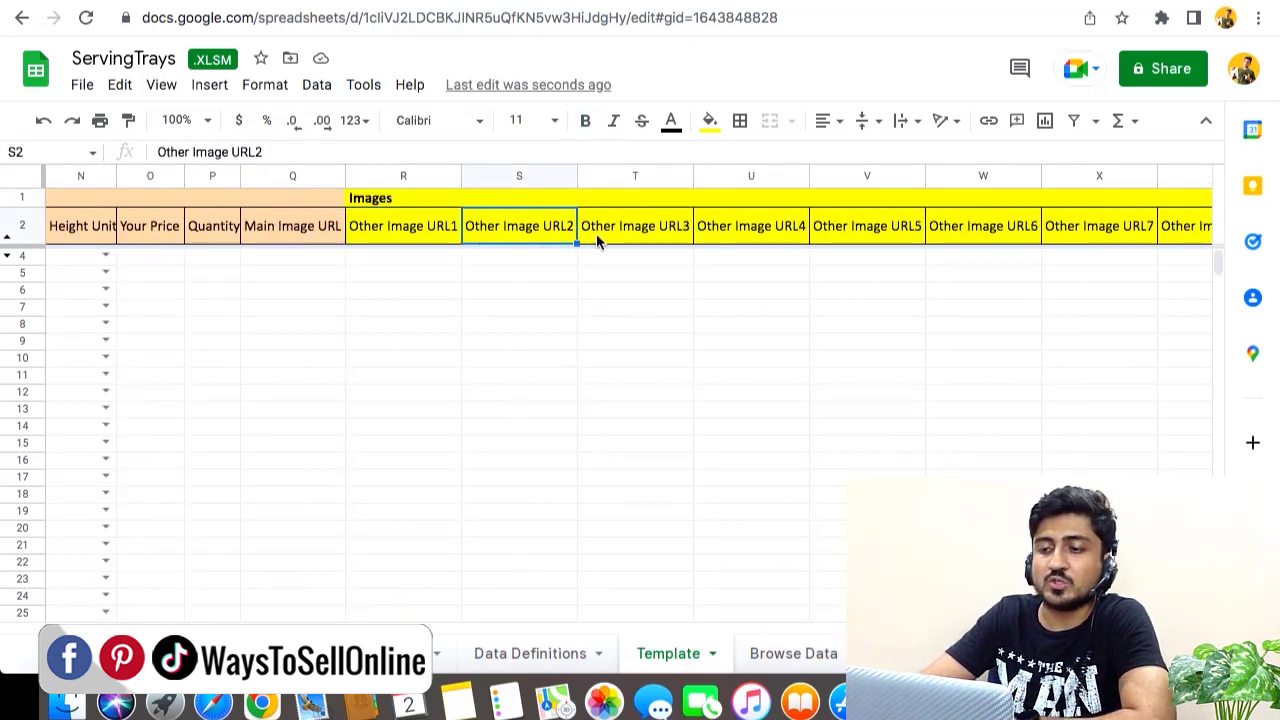
left_click(625, 229)
left_click(750, 229)
left_click(883, 222)
left_click(985, 229)
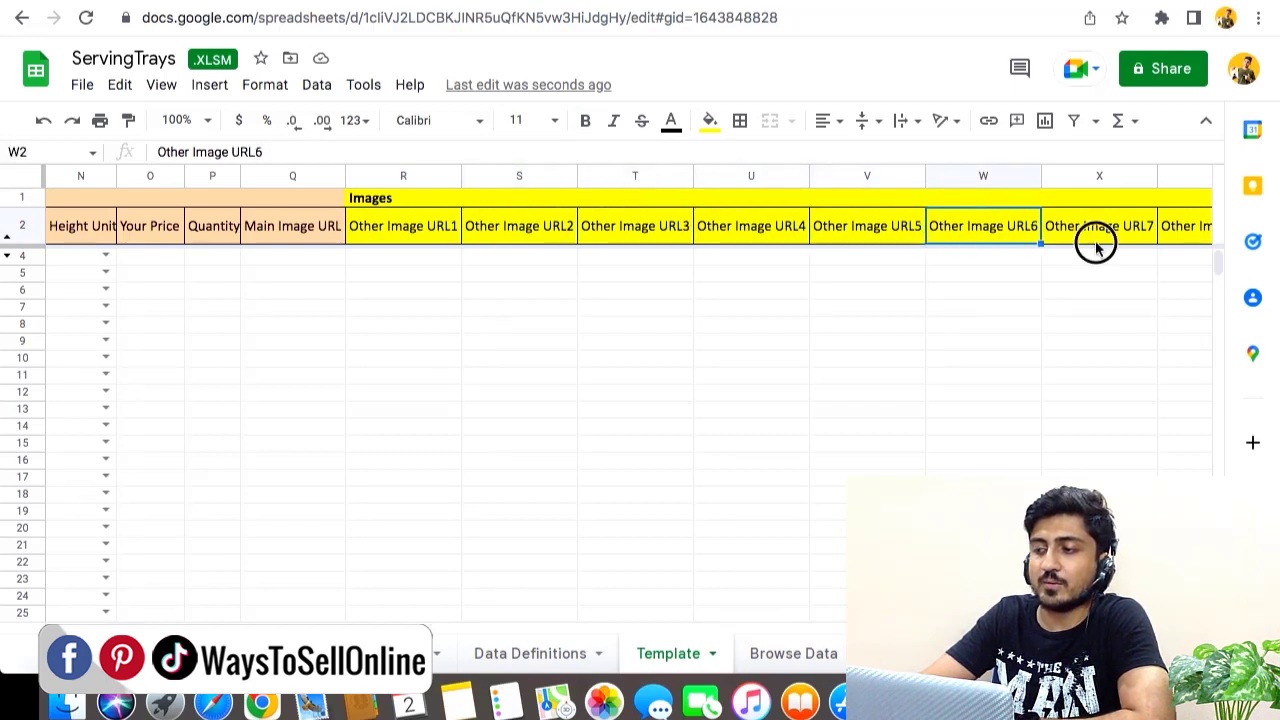
left_click(1094, 236)
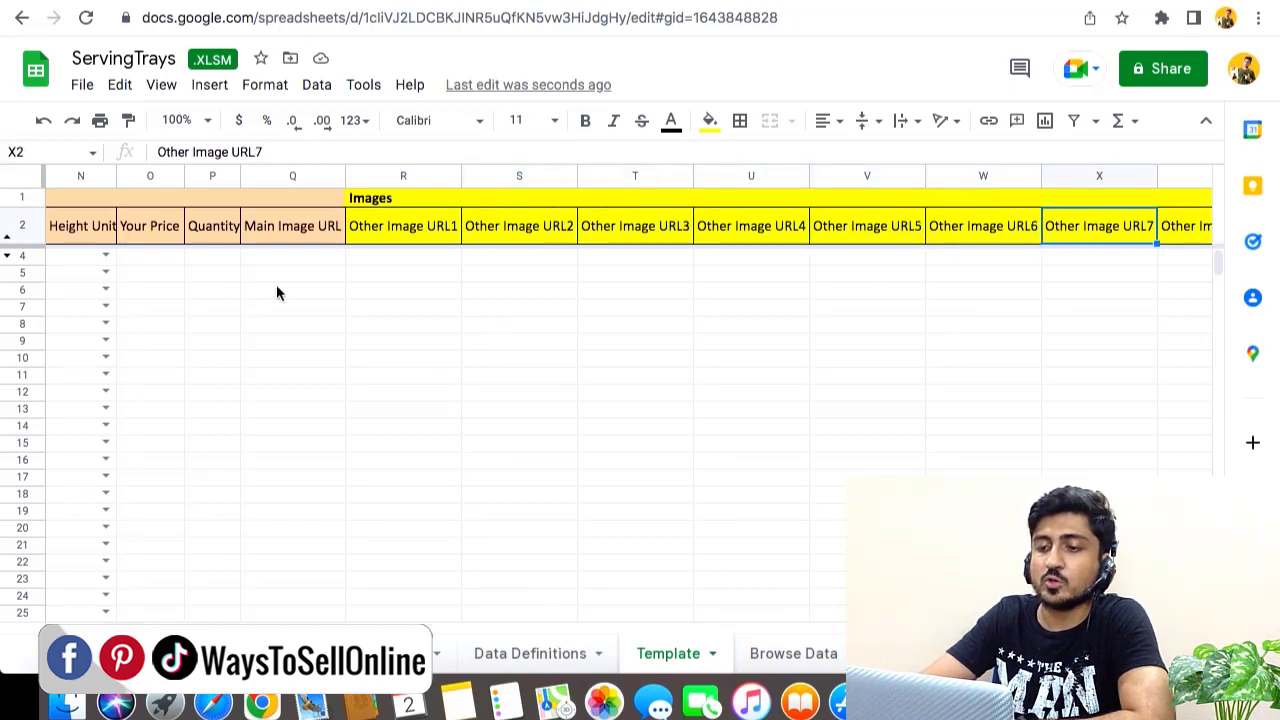
left_click(410, 257)
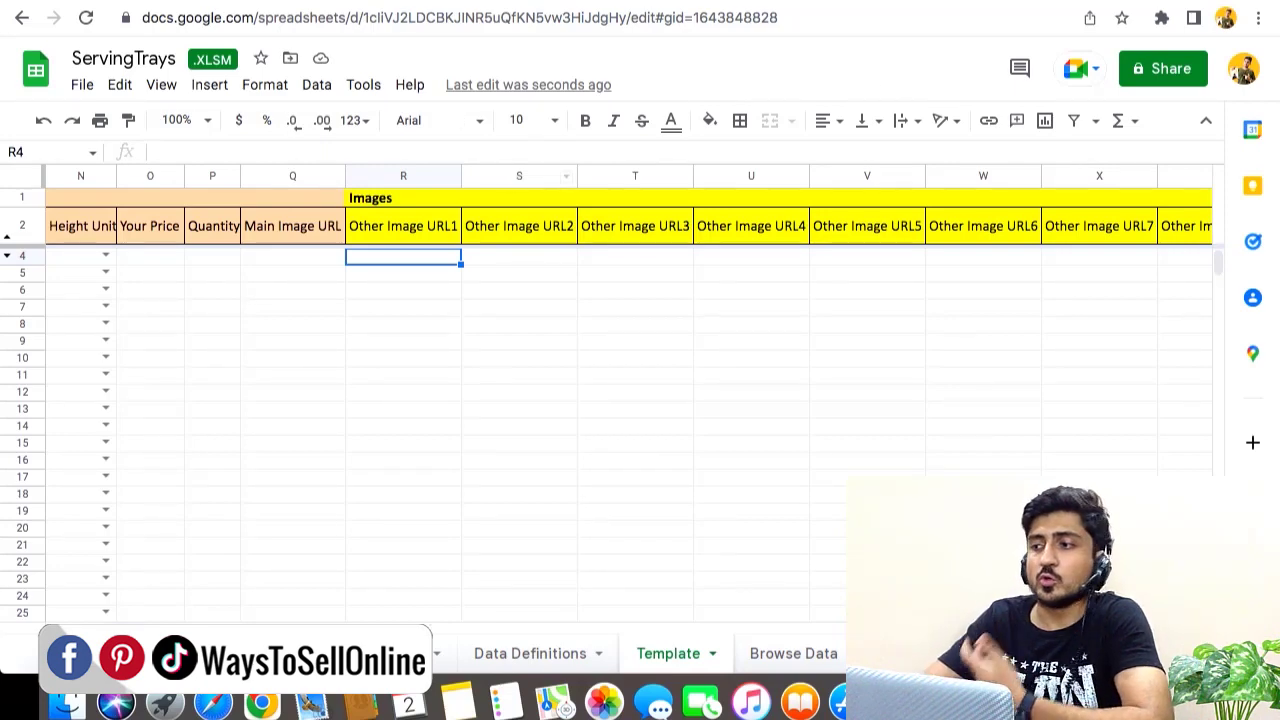
Search the web for postimages in a new tab.
key("ctrl+t")
type("postim")
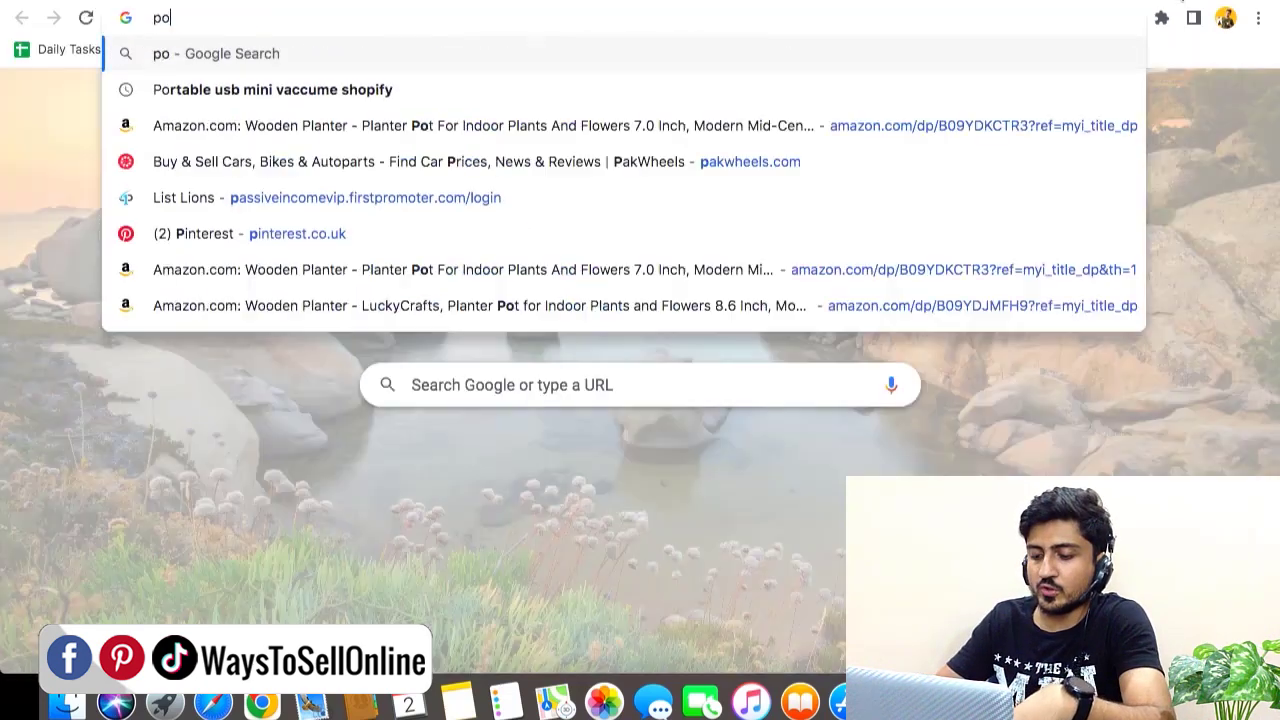
type("ages")
key("Return")
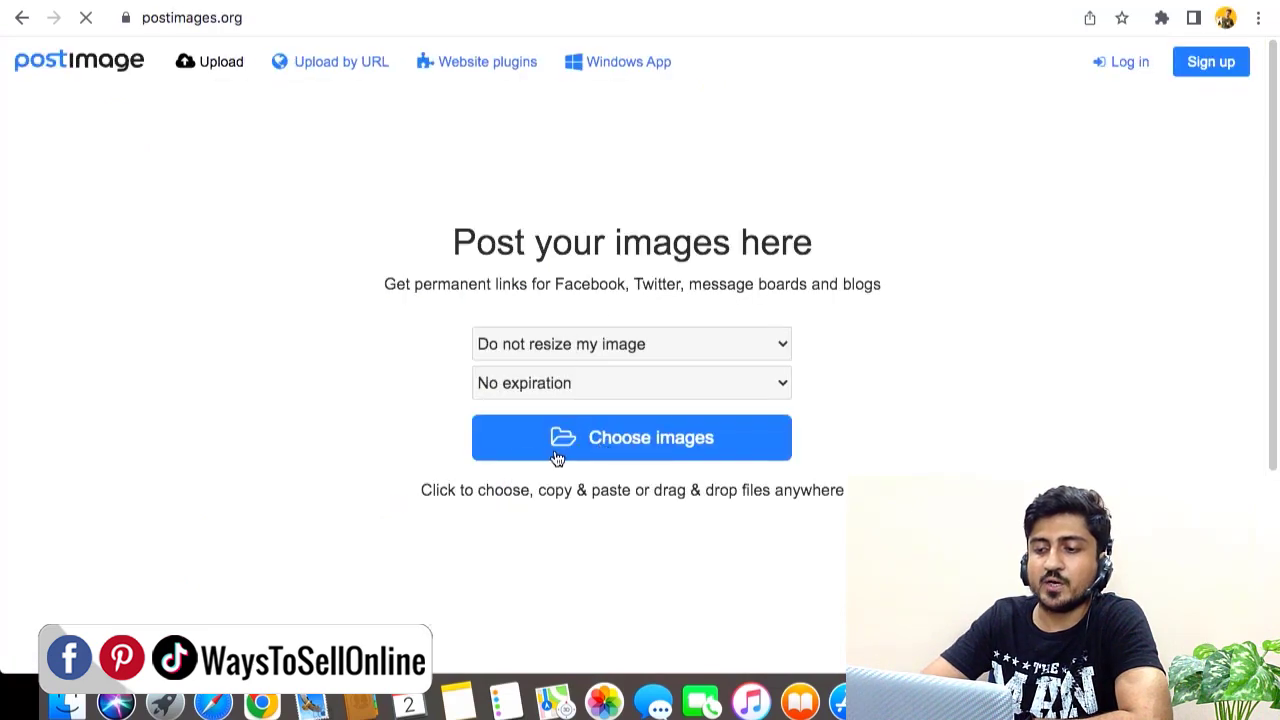
Upload bamboo tray.jpg from the Downloads folder to Postimages.
left_click(676, 441)
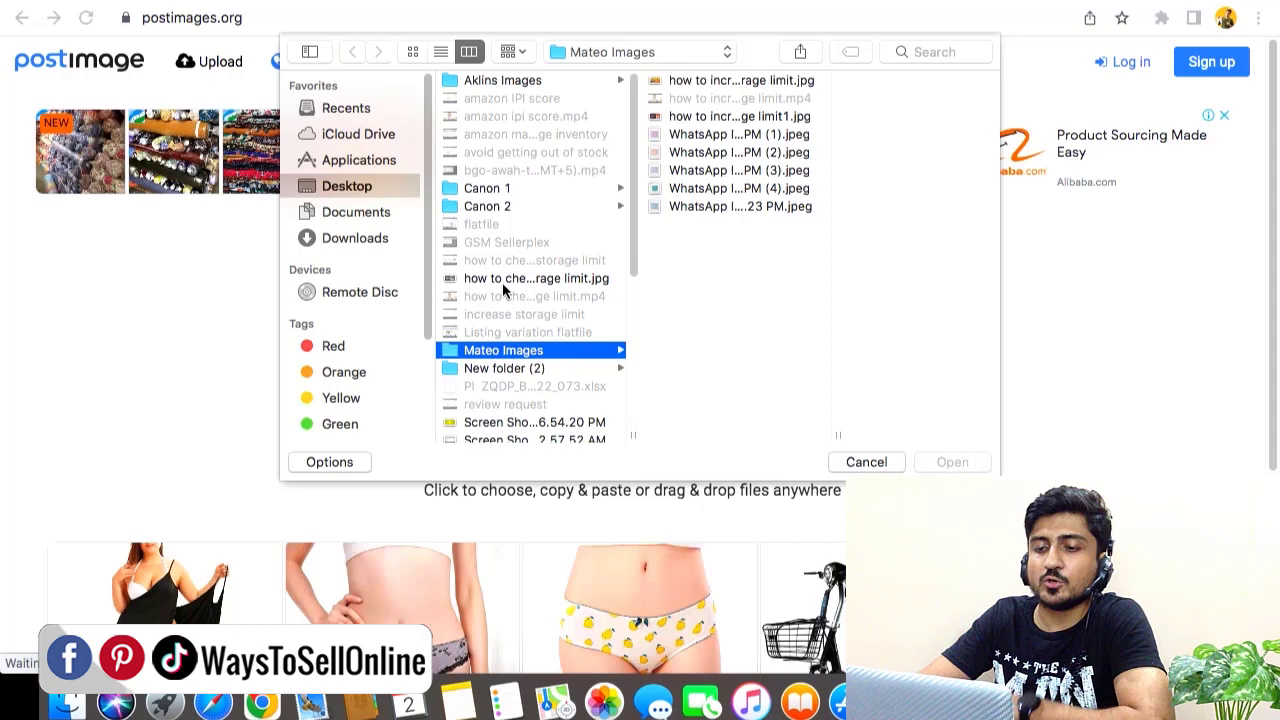
left_click(376, 218)
left_click(355, 238)
left_click(505, 242)
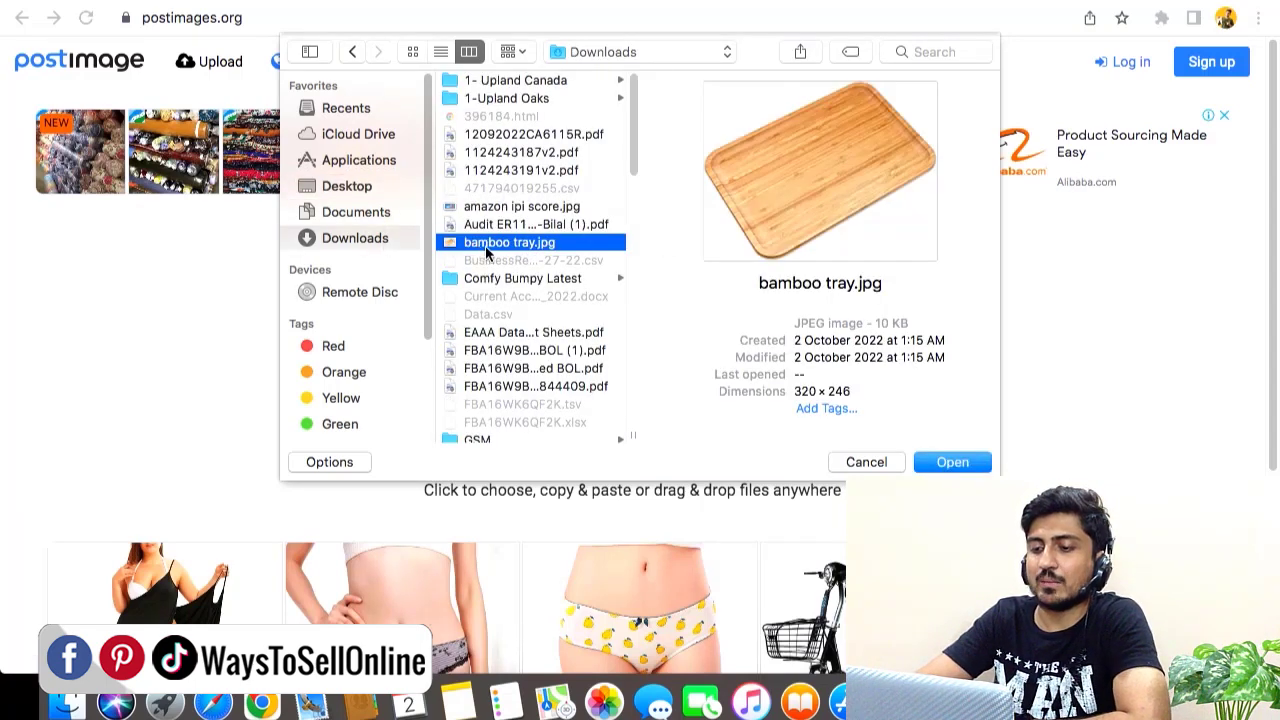
left_click(922, 461)
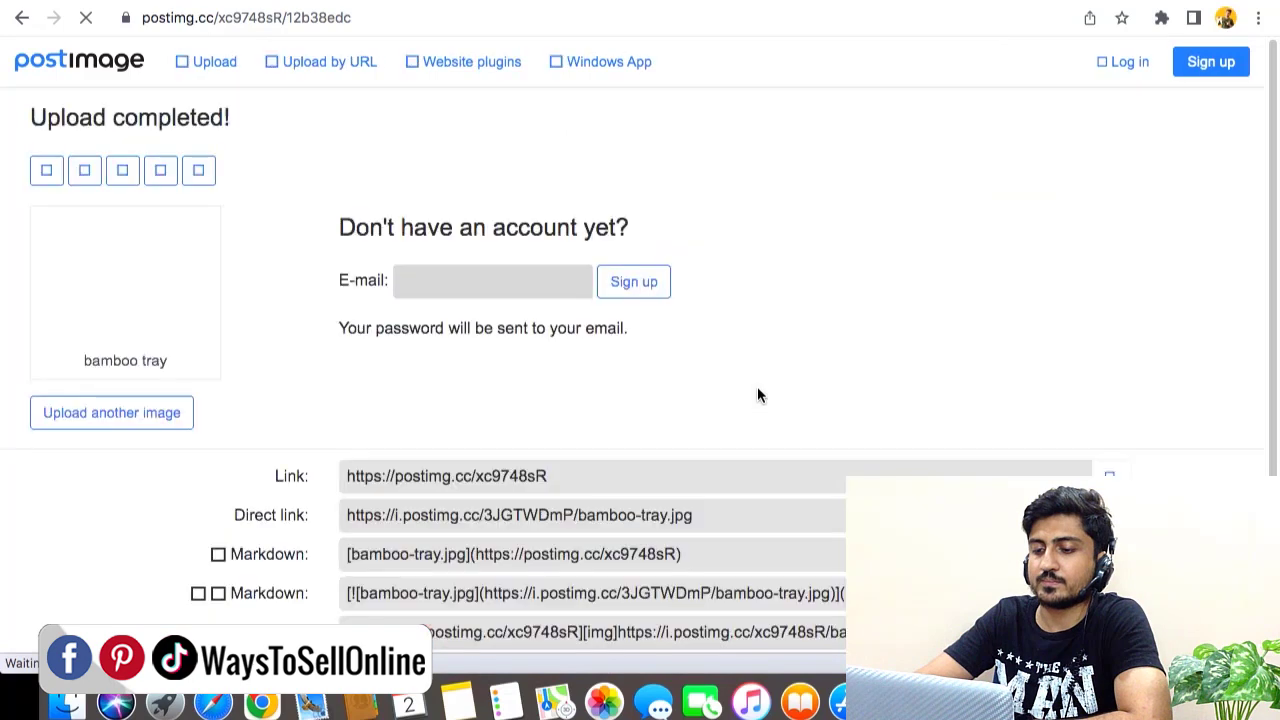
Copy the image's Direct link and load it in a new tab.
scroll(997, 386, "down", 3)
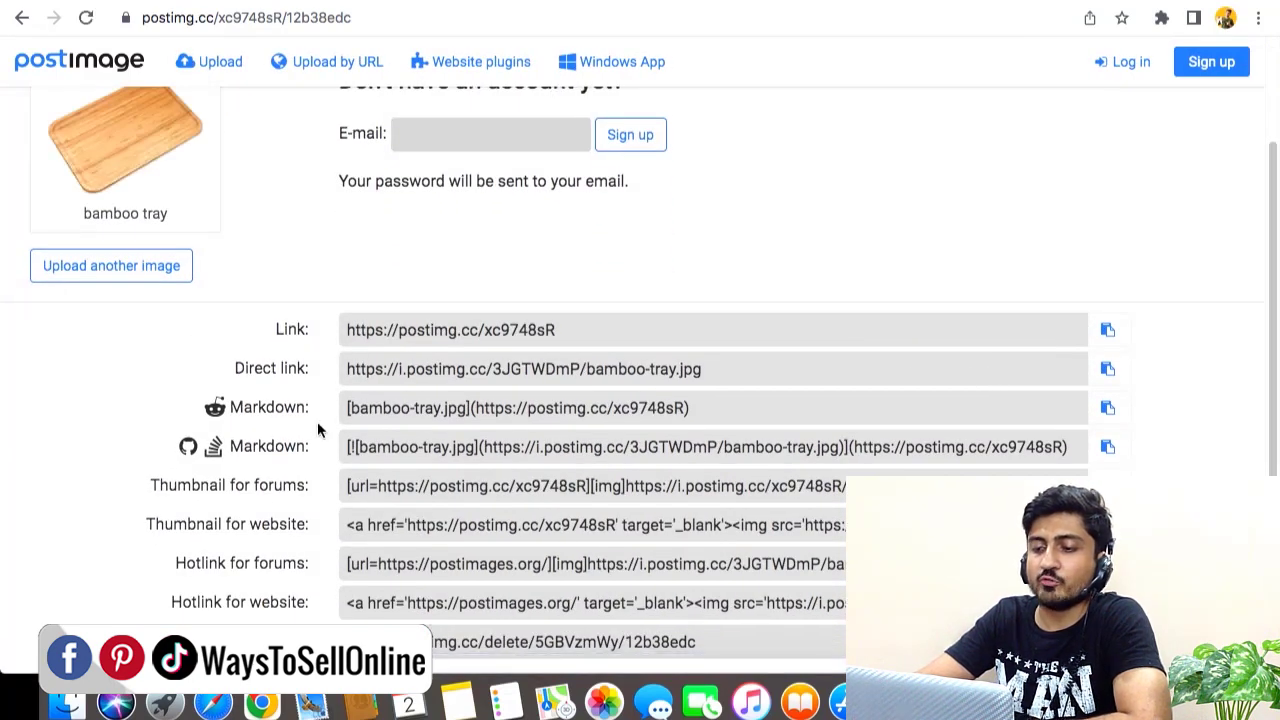
left_click_drag(231, 370, 318, 386)
left_click(1112, 376)
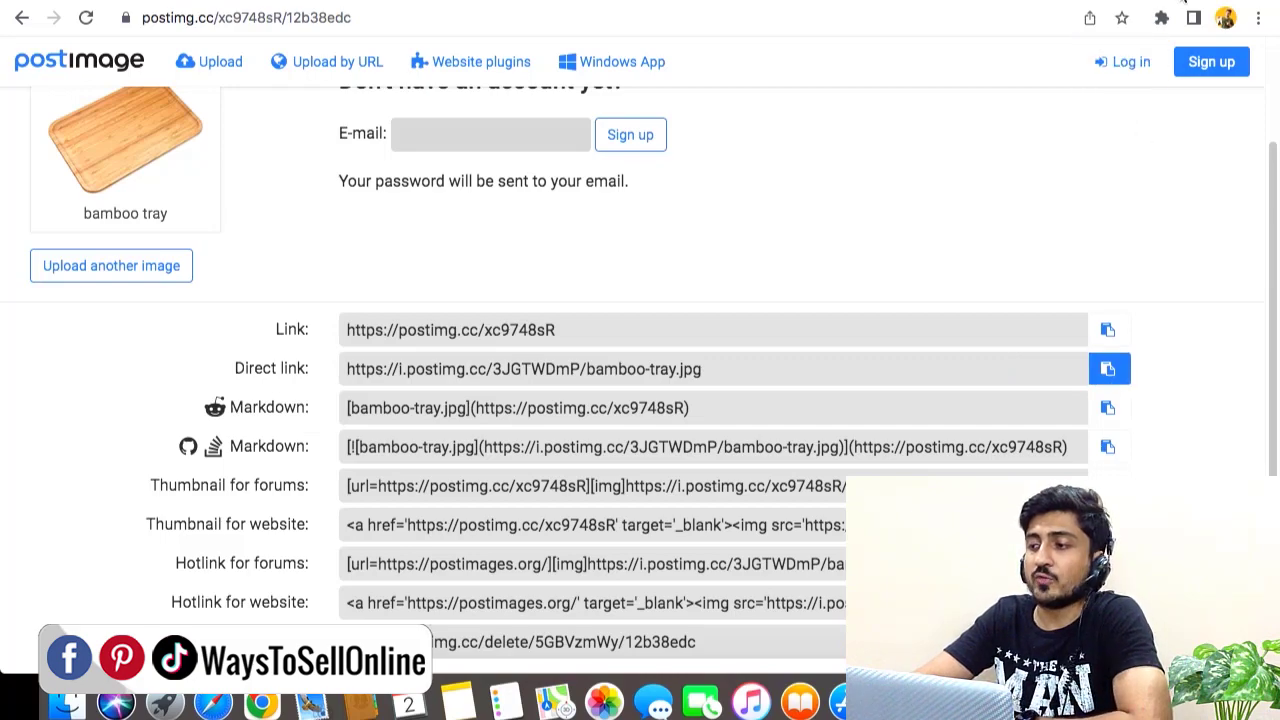
key("super+t")
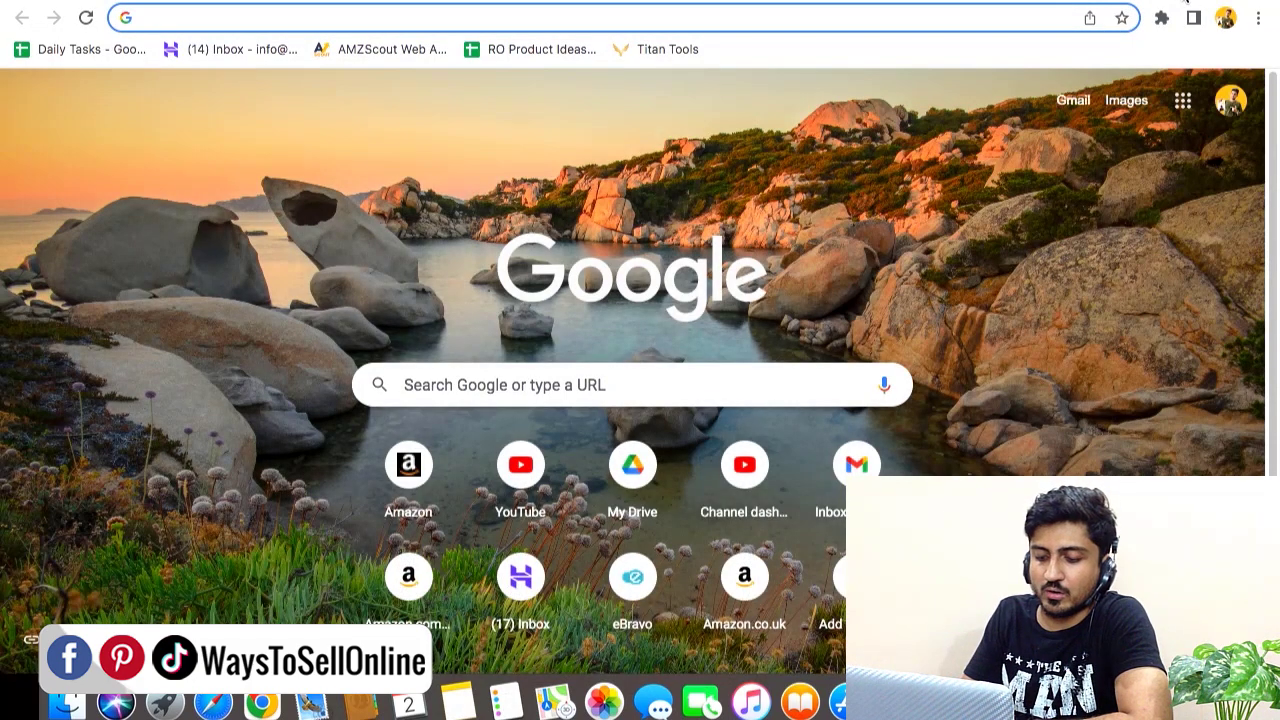
key("super+v")
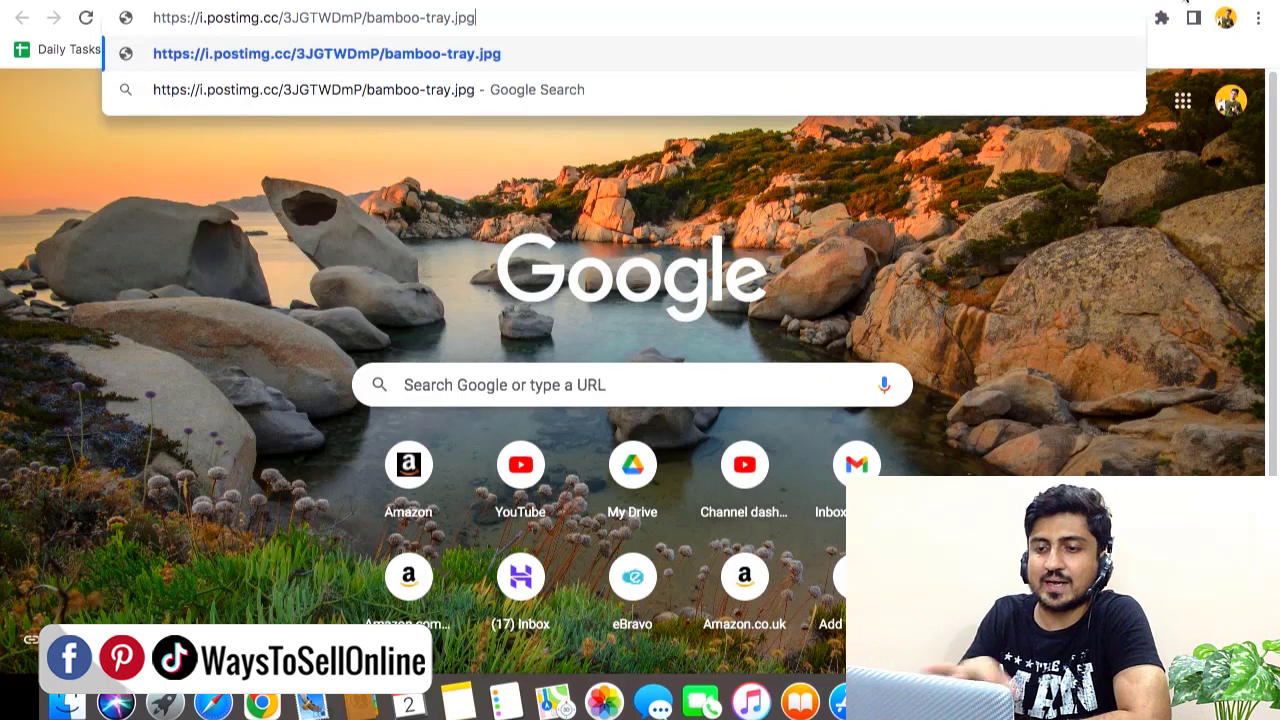
key("Return")
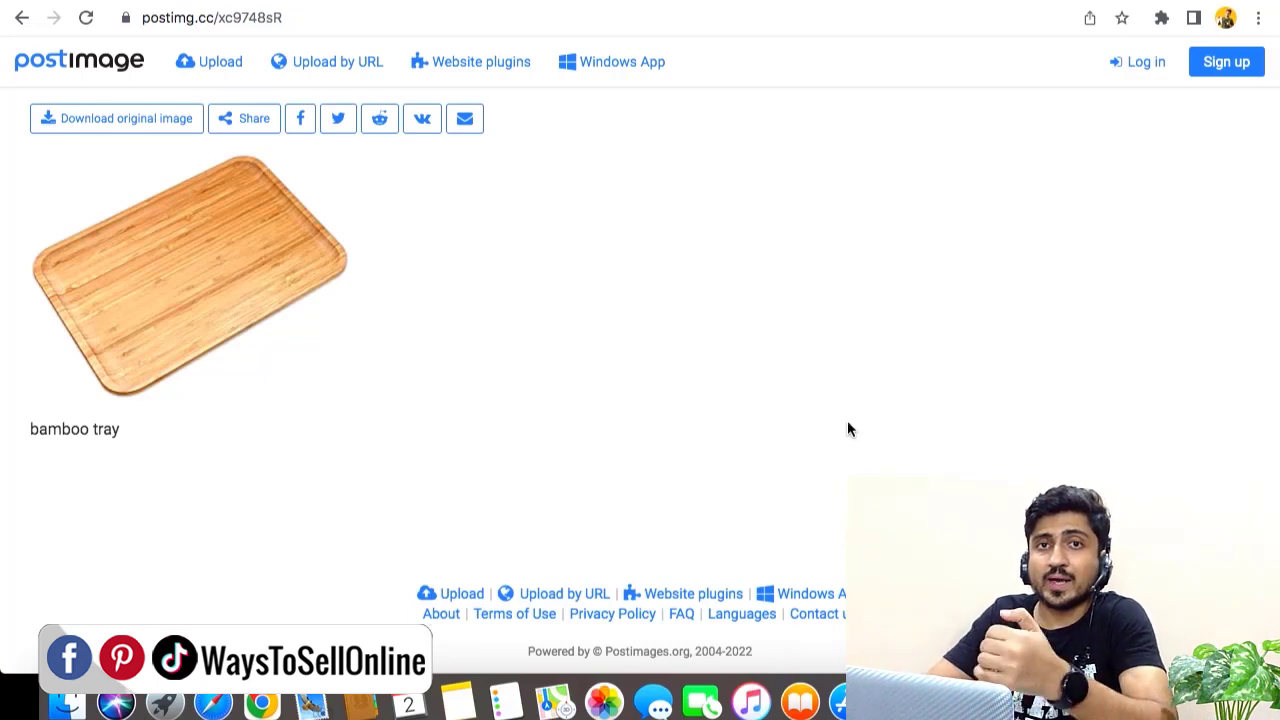
Open the direct link on i.postimg.cc, copy its URL and close the tab.
left_click(693, 24)
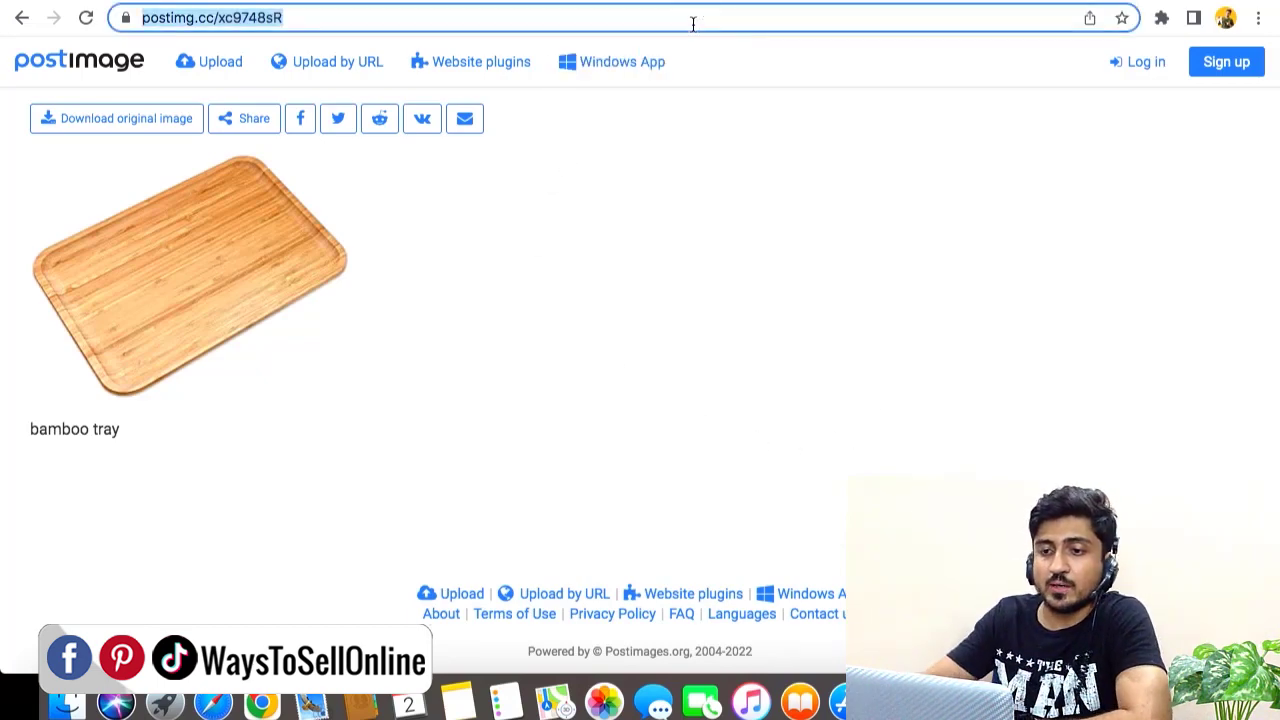
key("super+v")
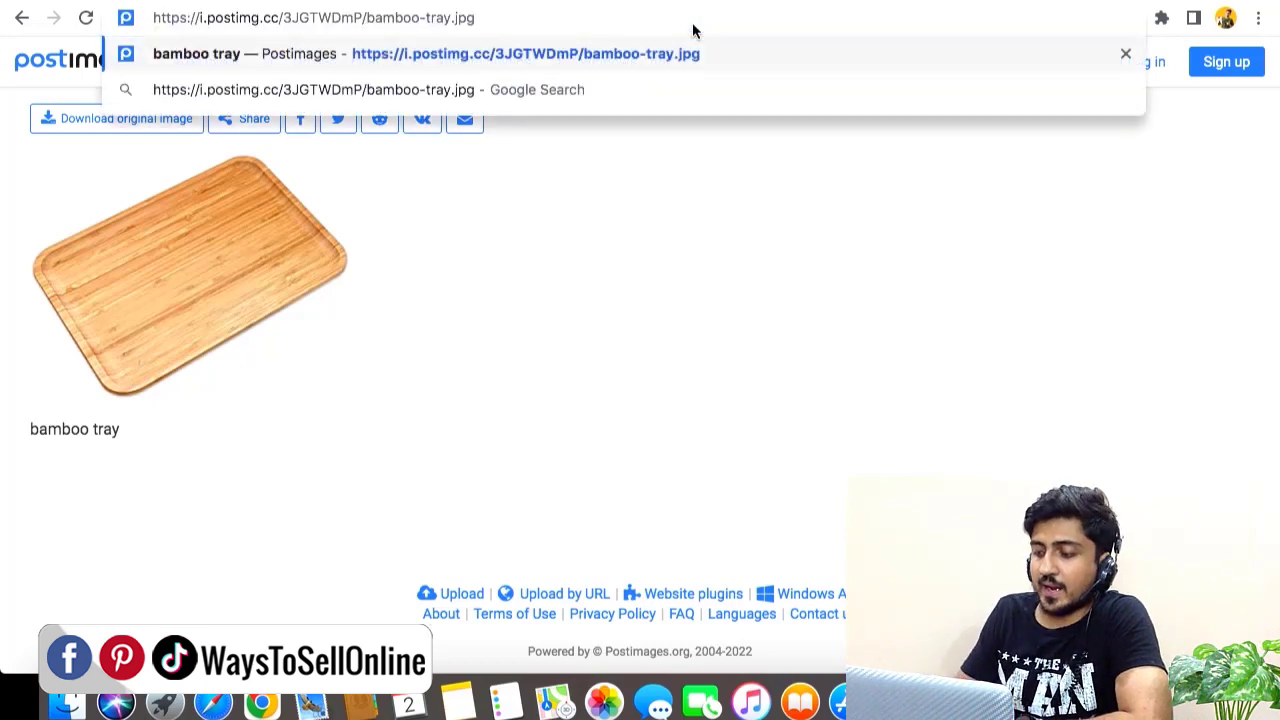
key("Return")
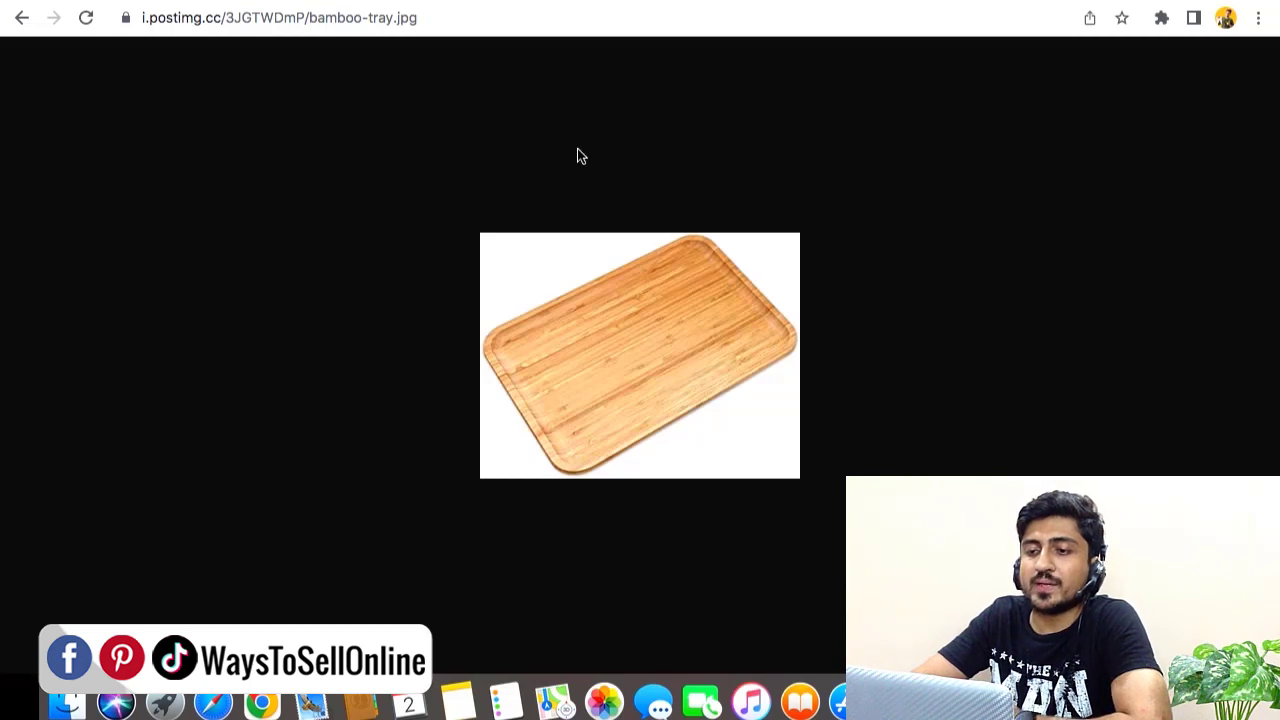
left_click(529, 26)
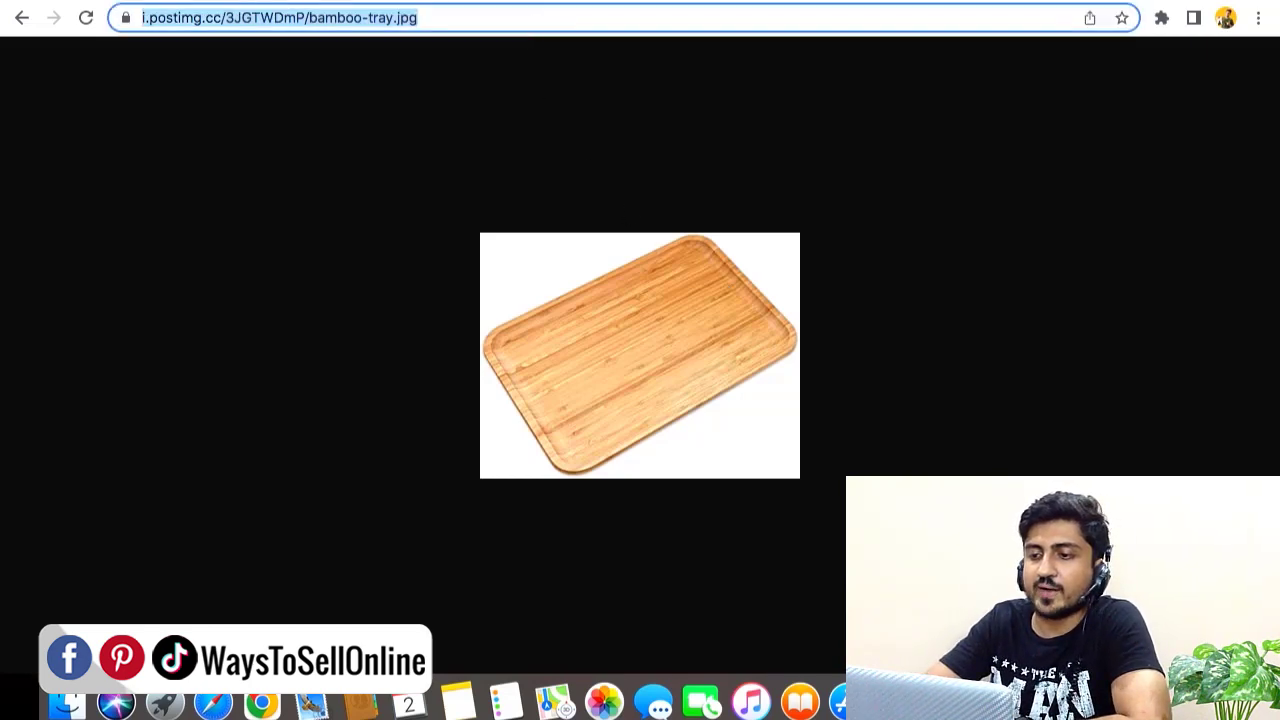
key("super+w")
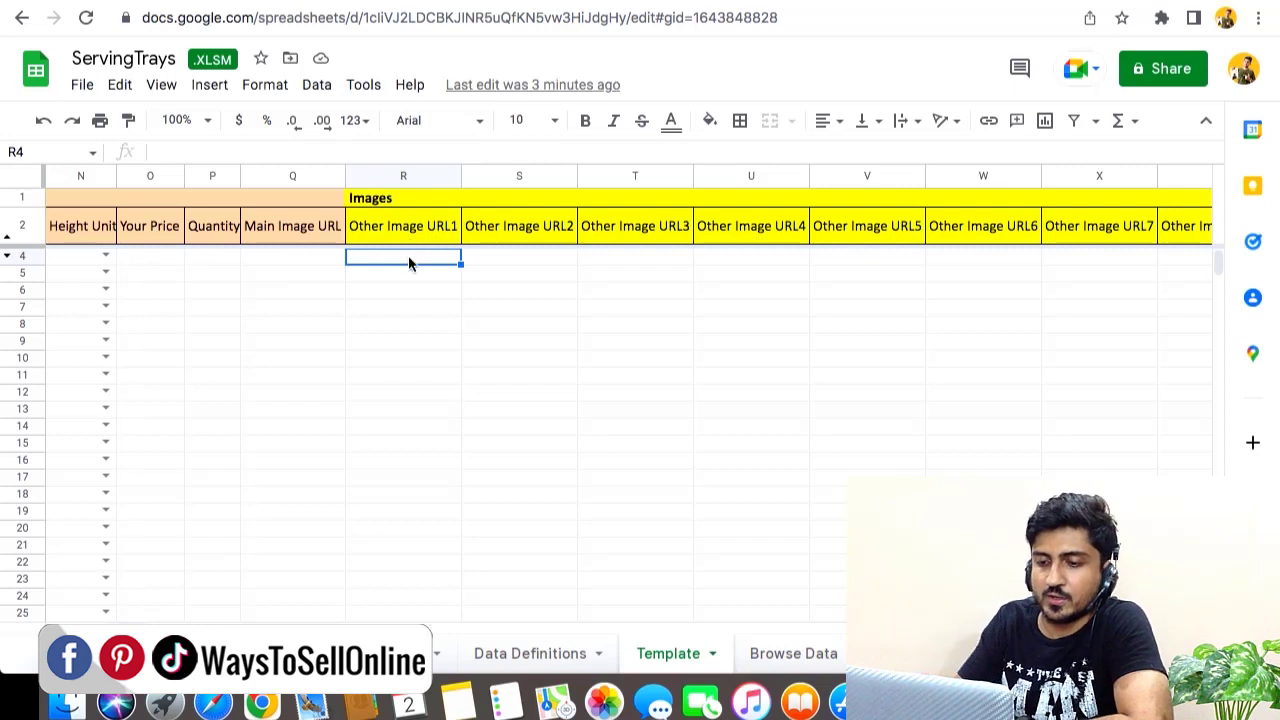
Paste the bamboo tray image URL into cell R4.
key("super+v")
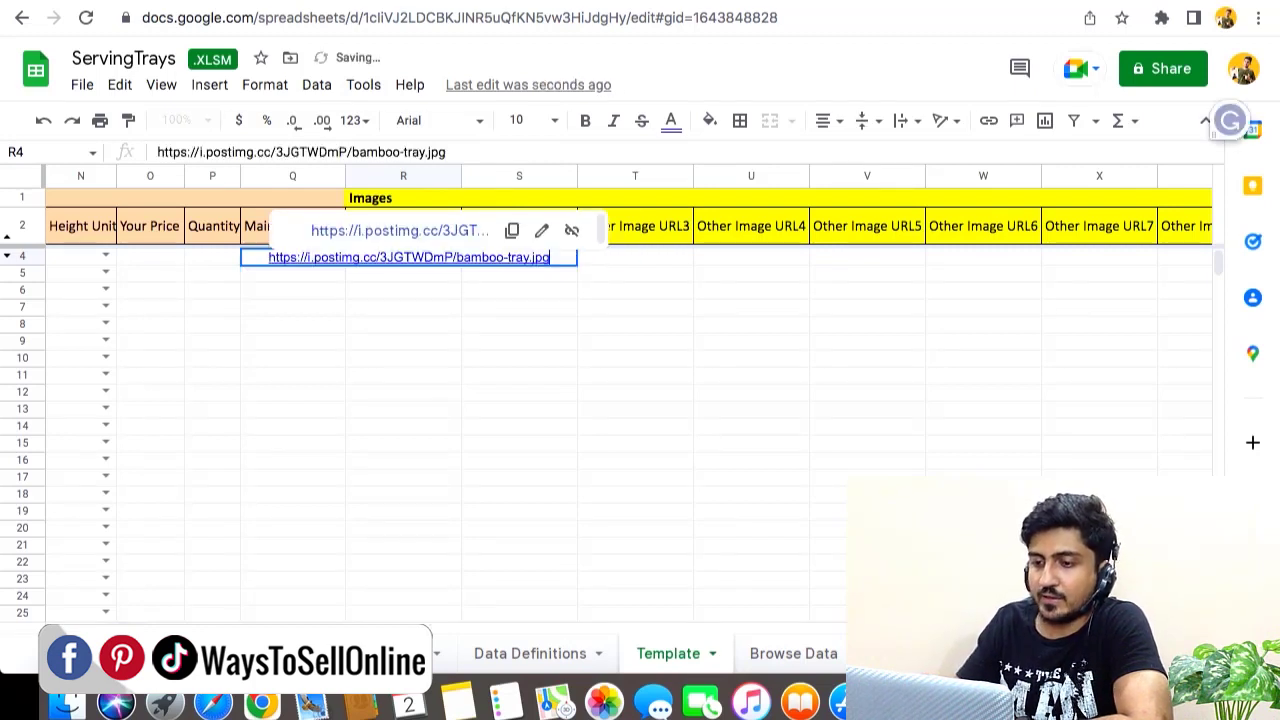
left_click(666, 358)
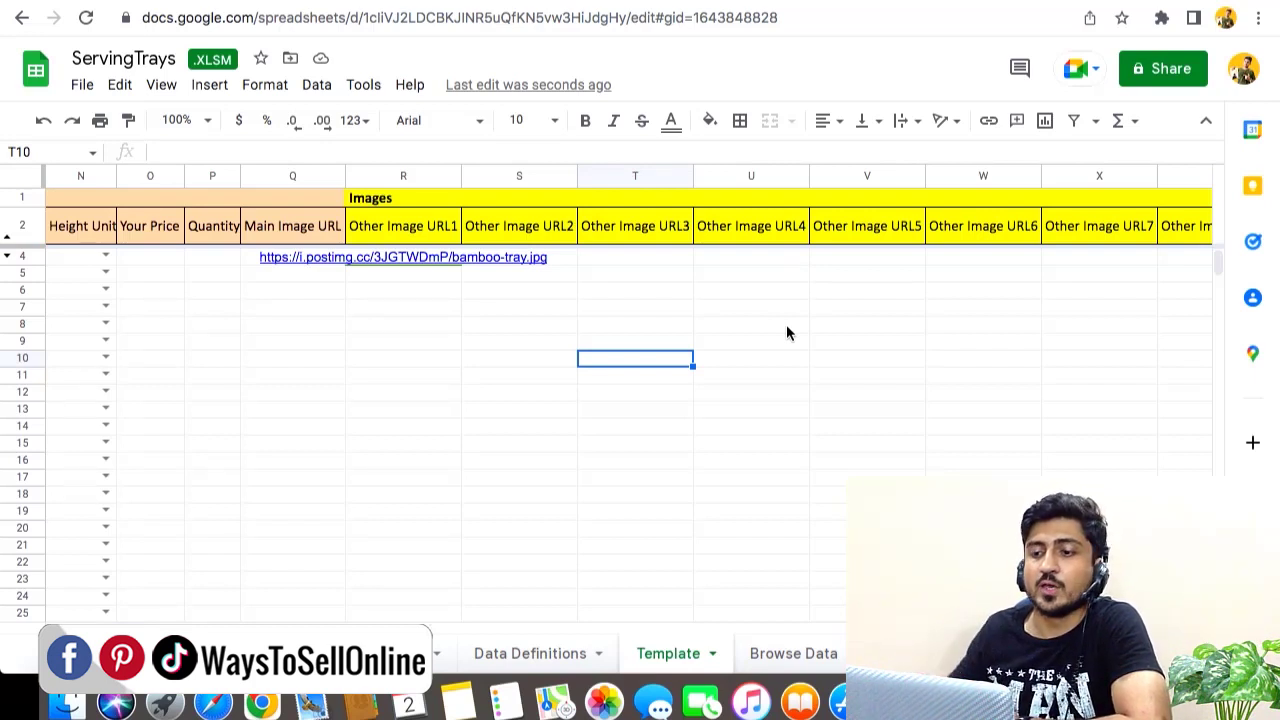
left_click(725, 262)
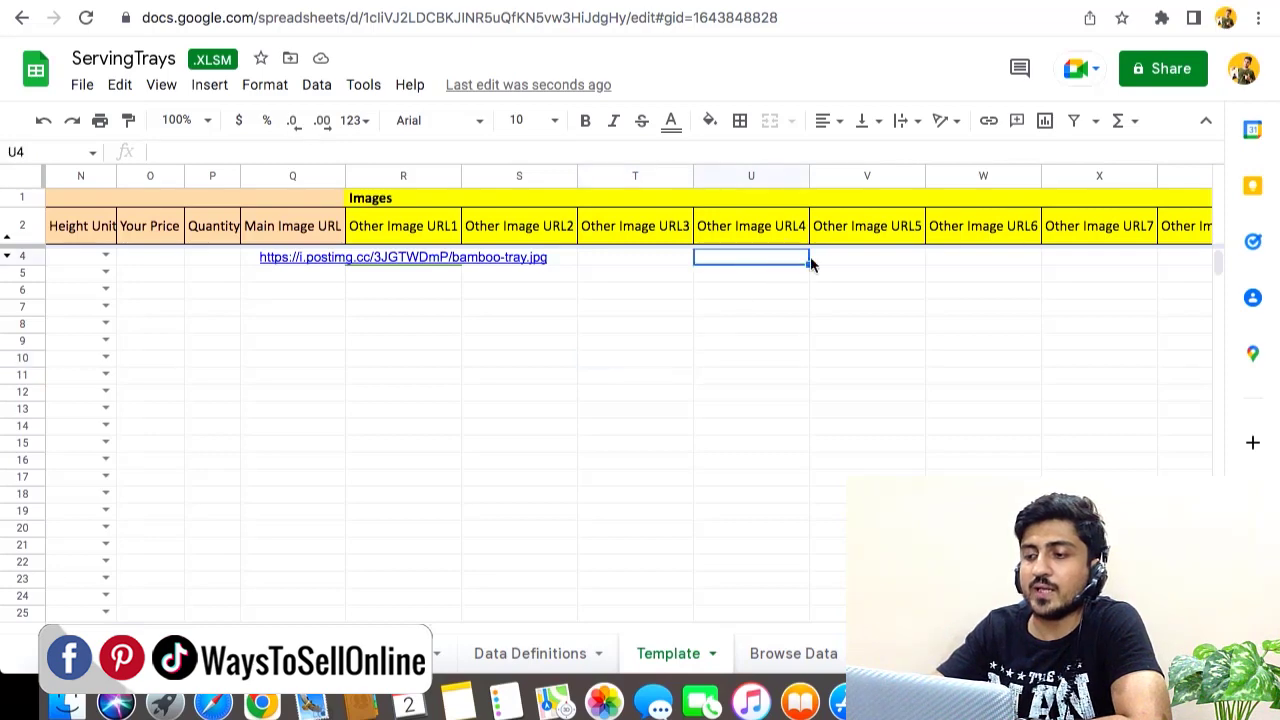
left_click(915, 262)
key("Right")
key("Right")
key("Right")
key("Right")
key("Right")
key("Right")
key("Right")
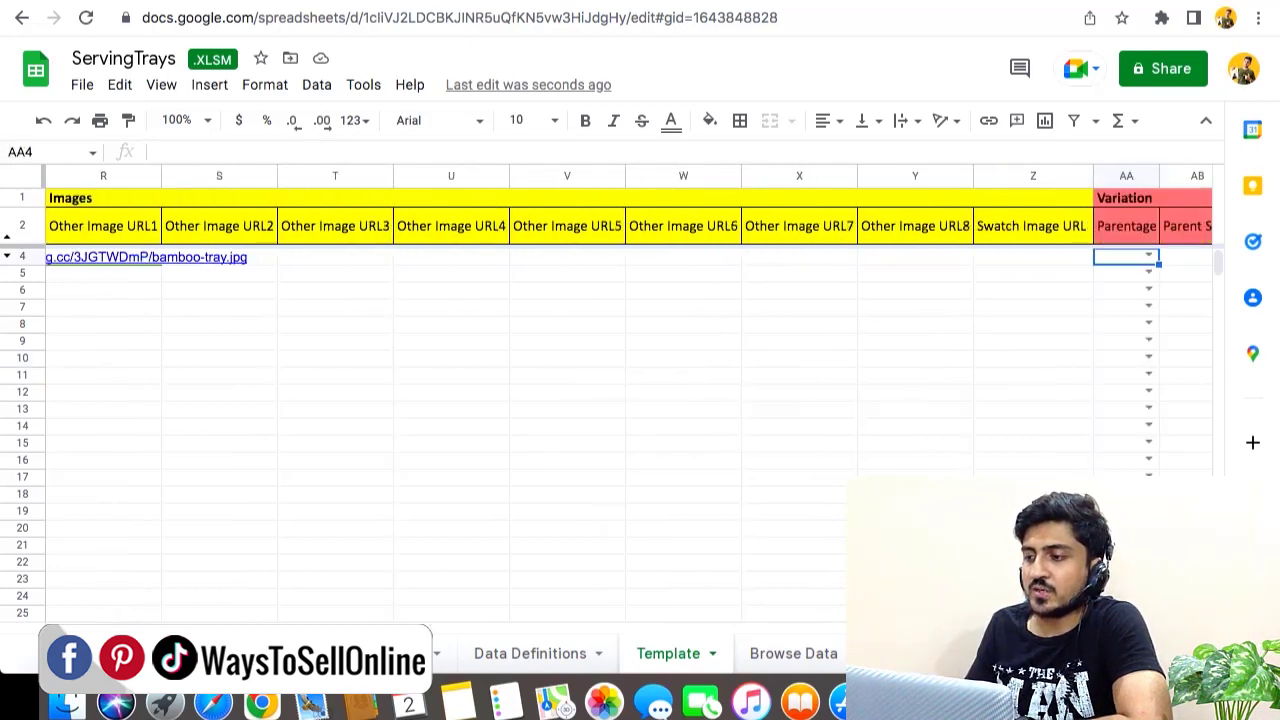
key("Right")
key("Right")
key("Right")
key("Right")
key("Right")
key("Right")
key("Right")
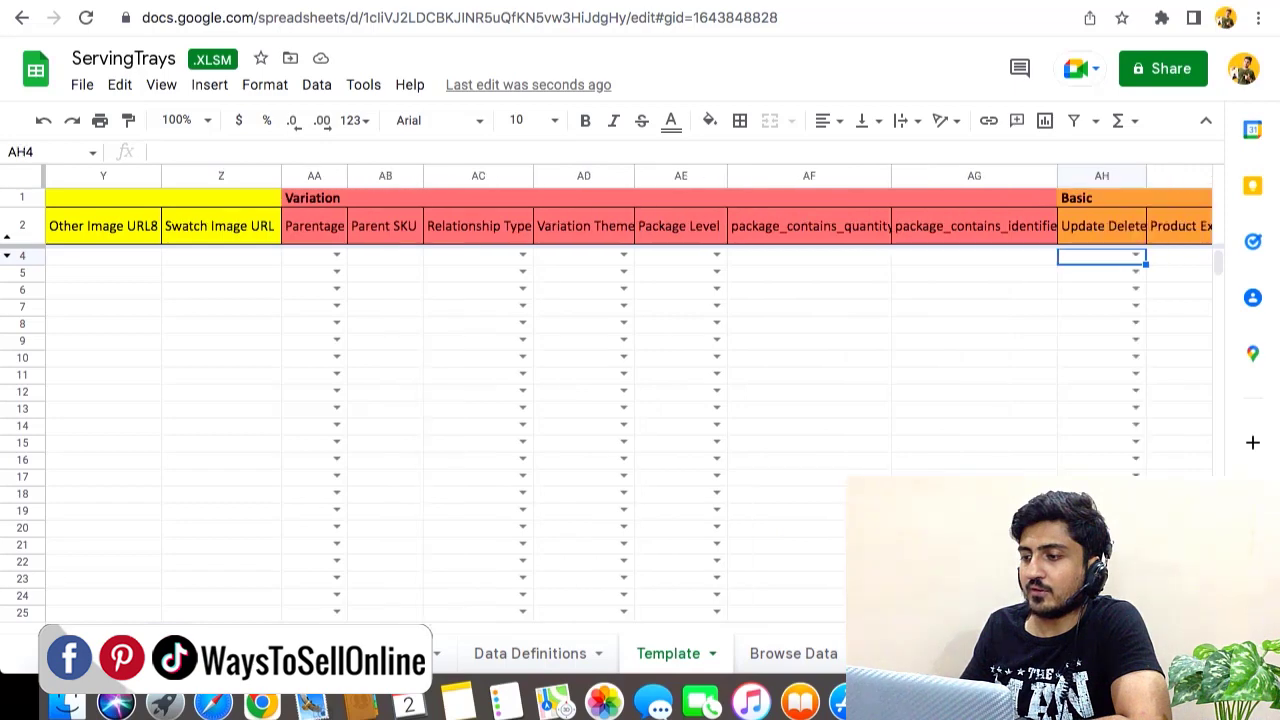
Enter PartialUpdate in AH4 under Update Delete, then return to Seller Central.
left_click(849, 228)
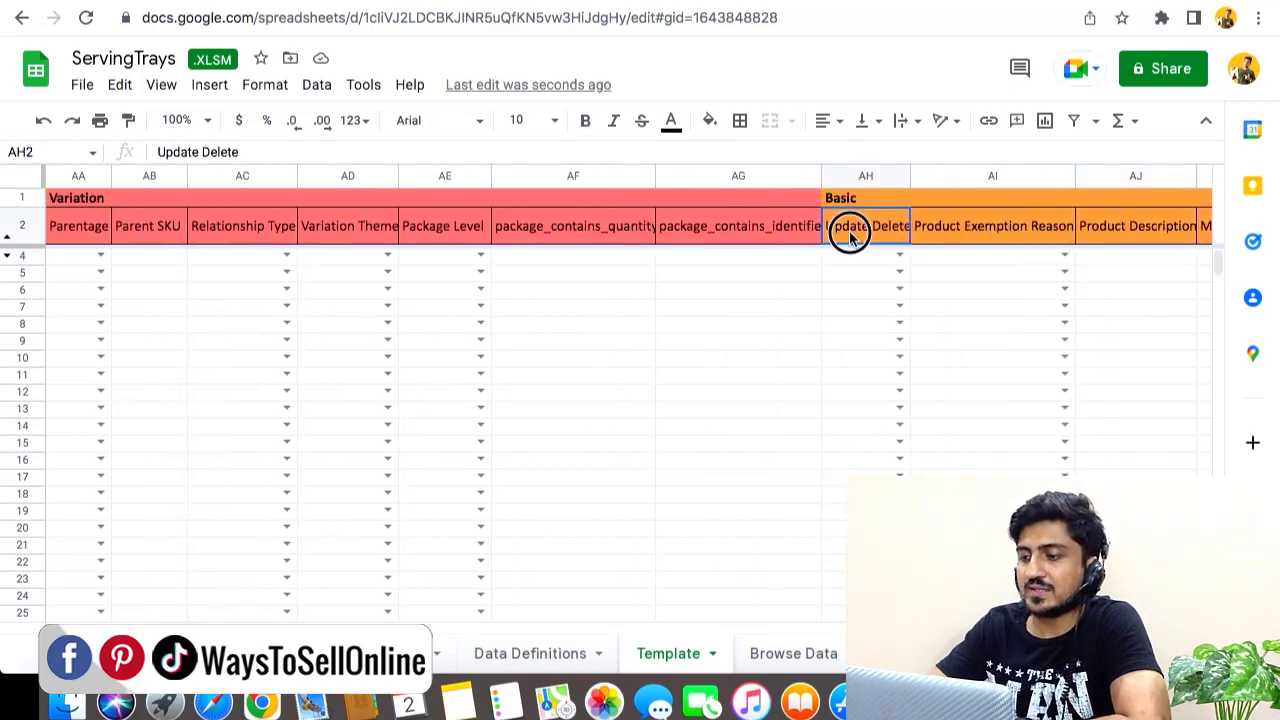
left_click(878, 258)
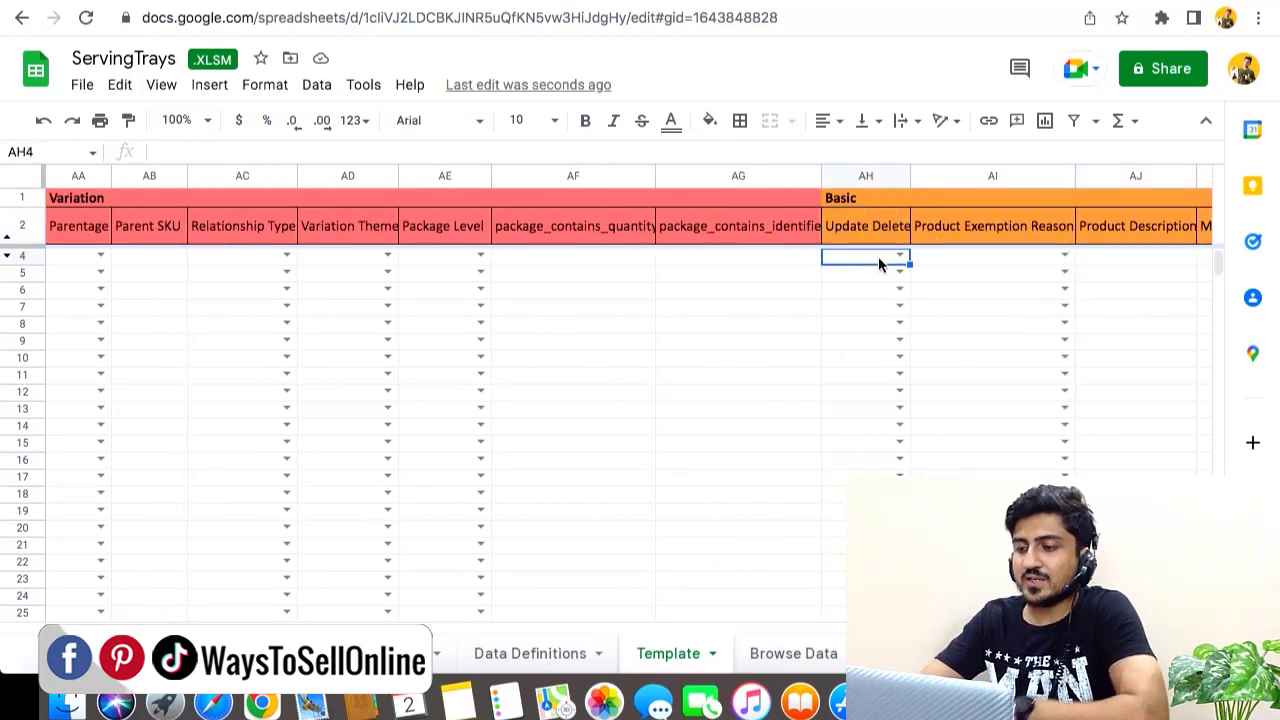
type("Par")
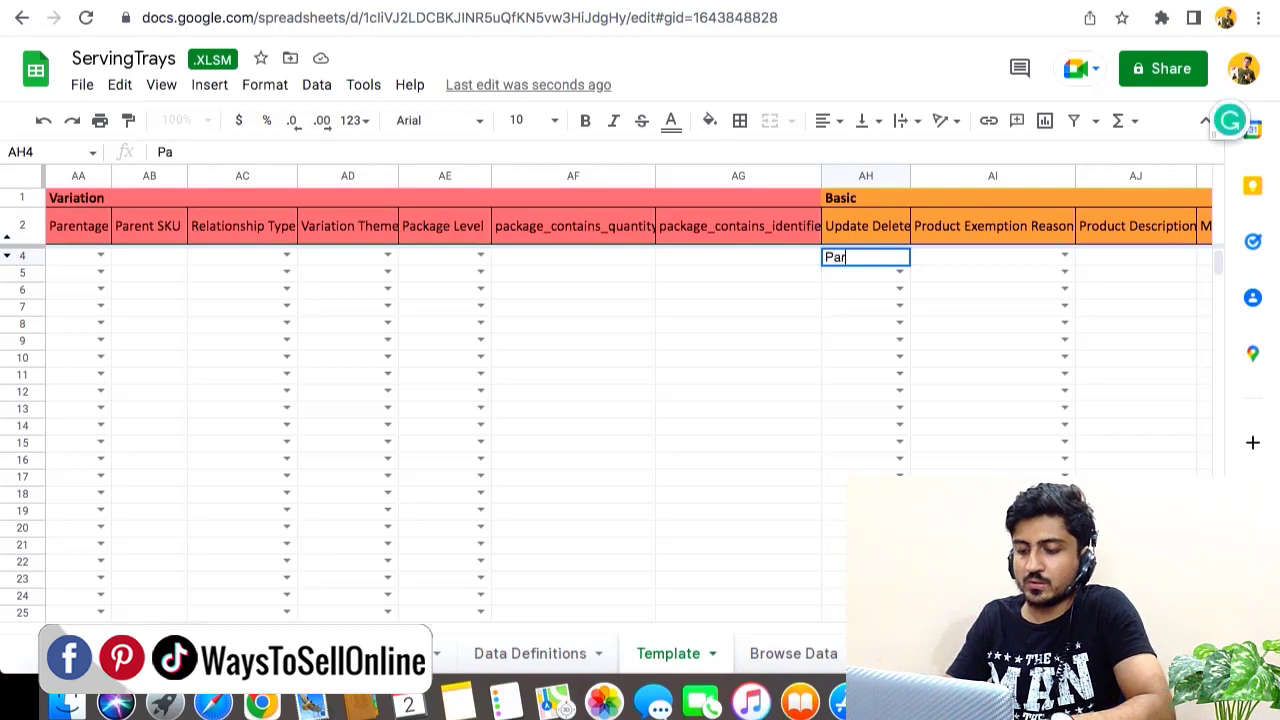
type("tialUpdate")
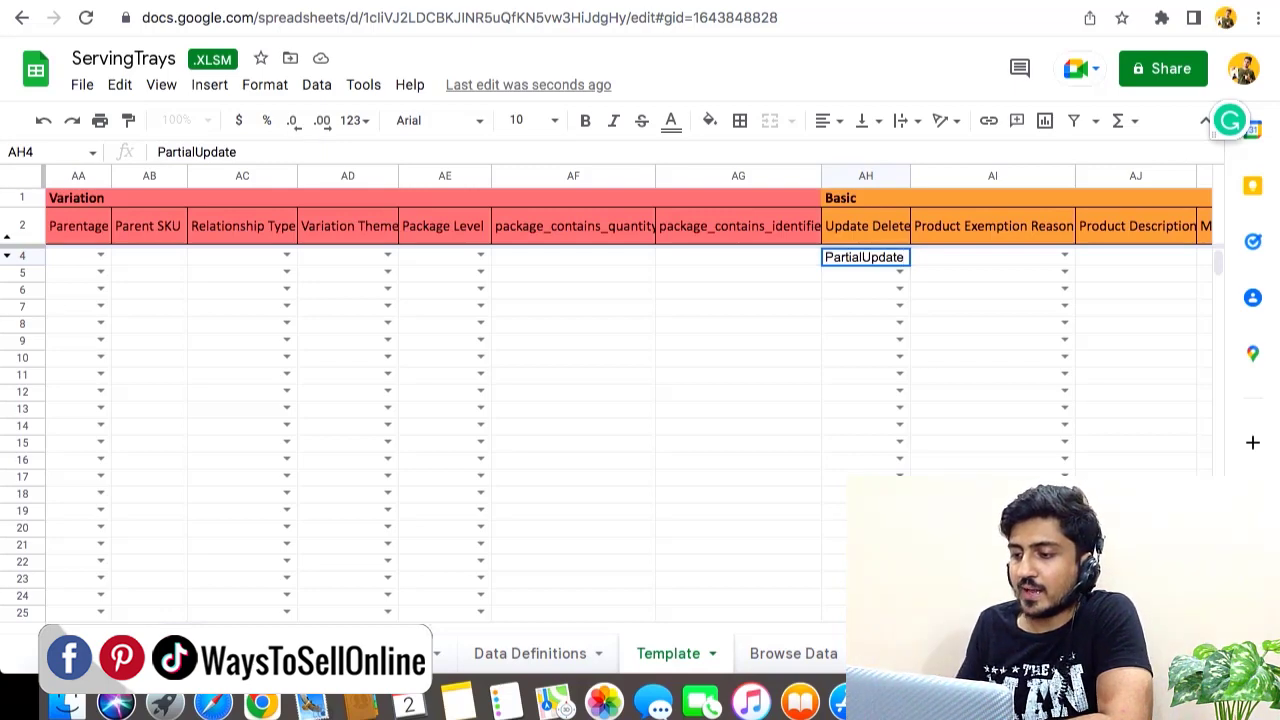
key("Return")
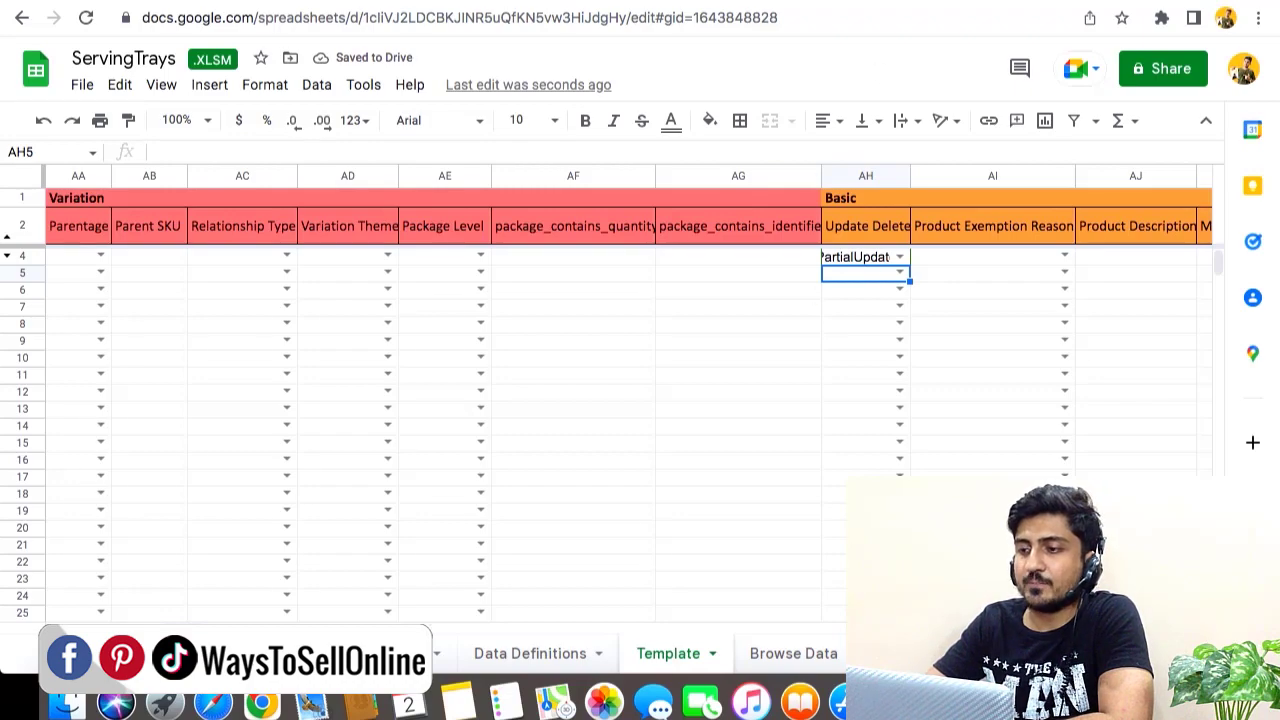
left_click(744, 40)
scroll(580, 196, "up", 6)
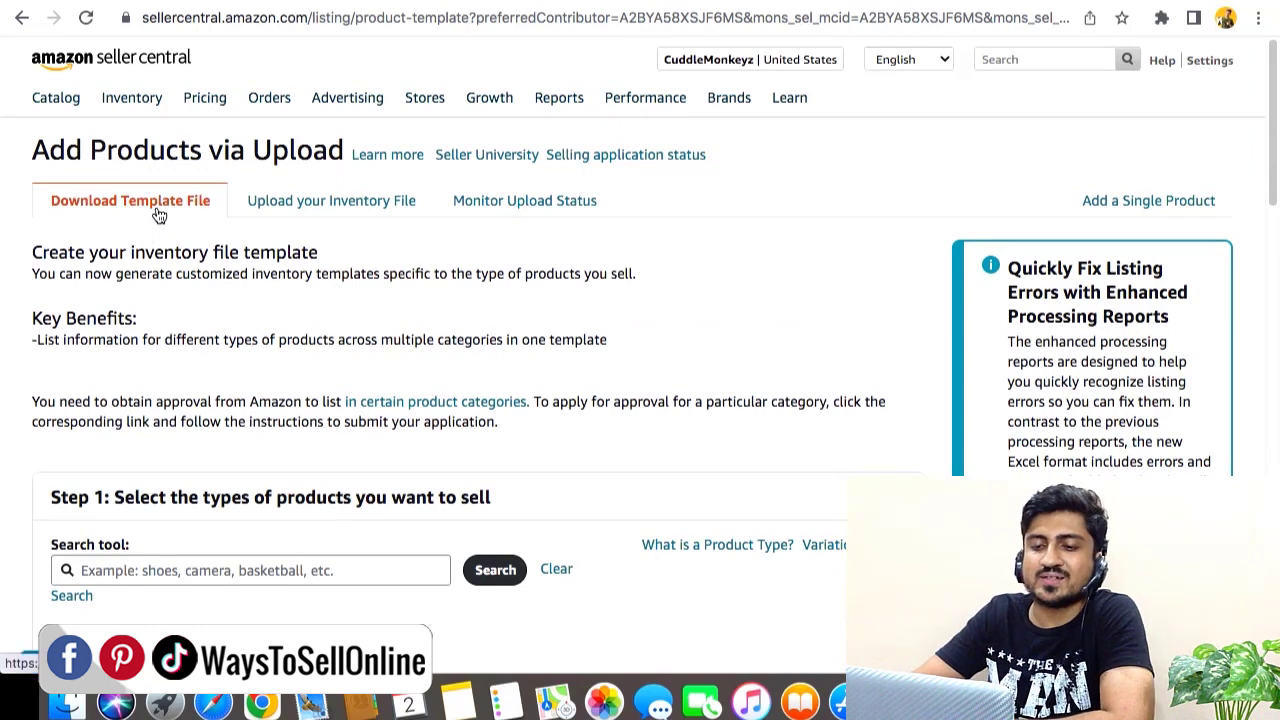
Bring up the Upload your Inventory File page and dismiss the file picker without selecting a file.
left_click(316, 207)
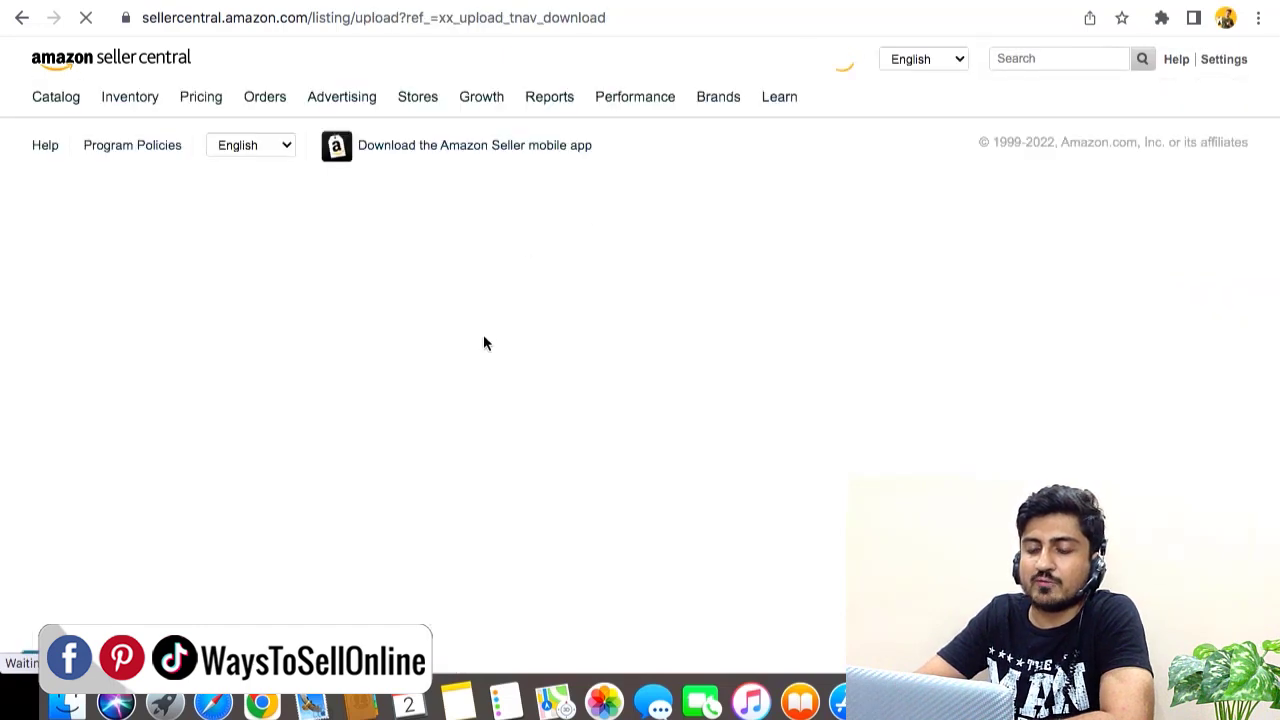
left_click(276, 404)
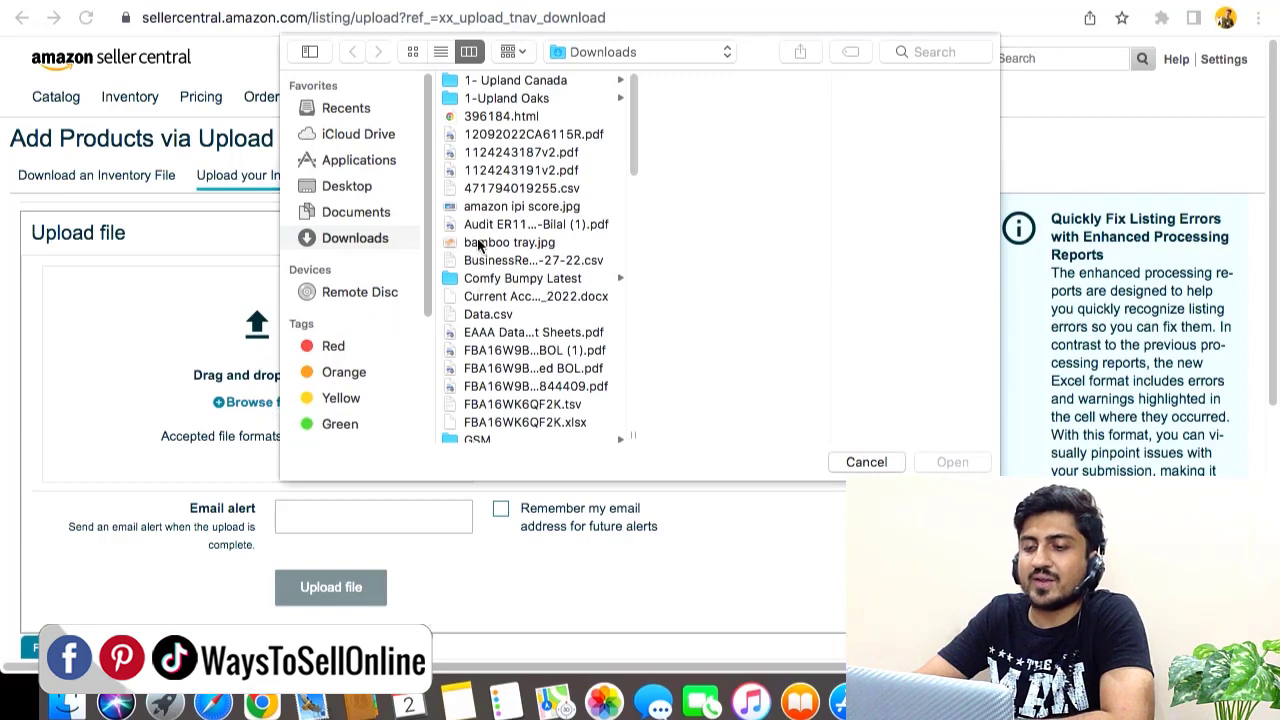
left_click(867, 461)
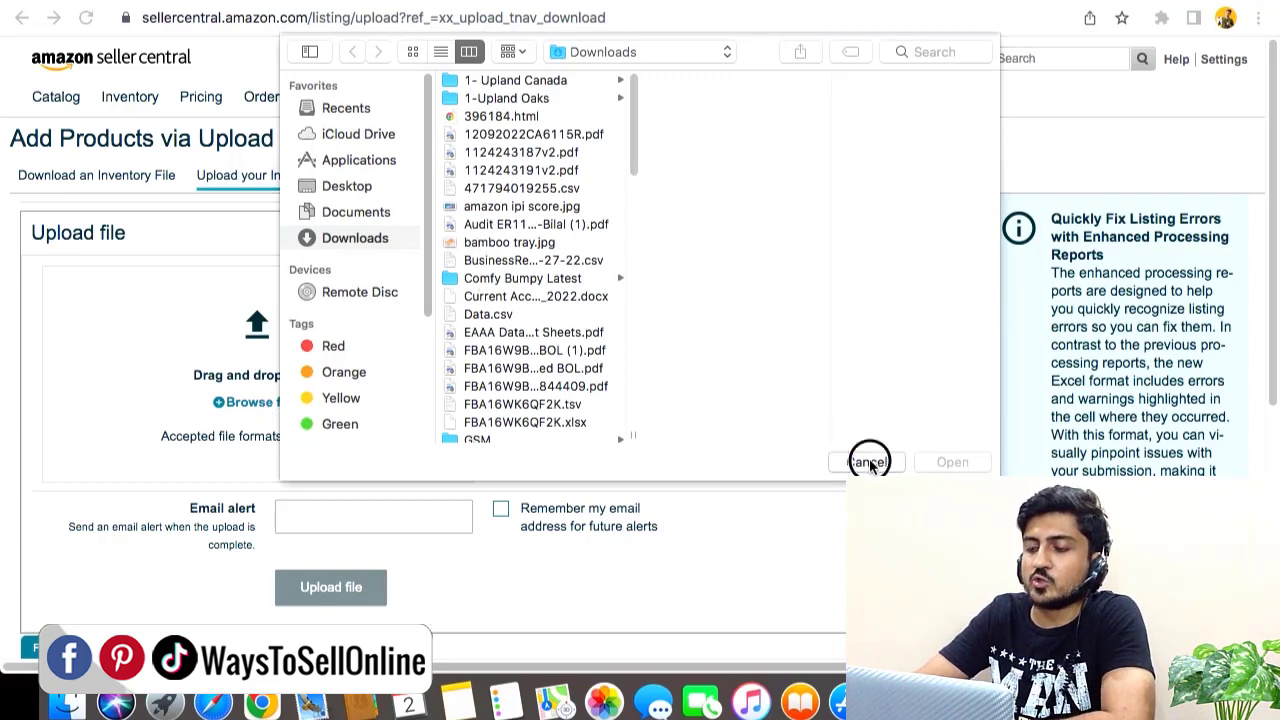
left_click(785, 439)
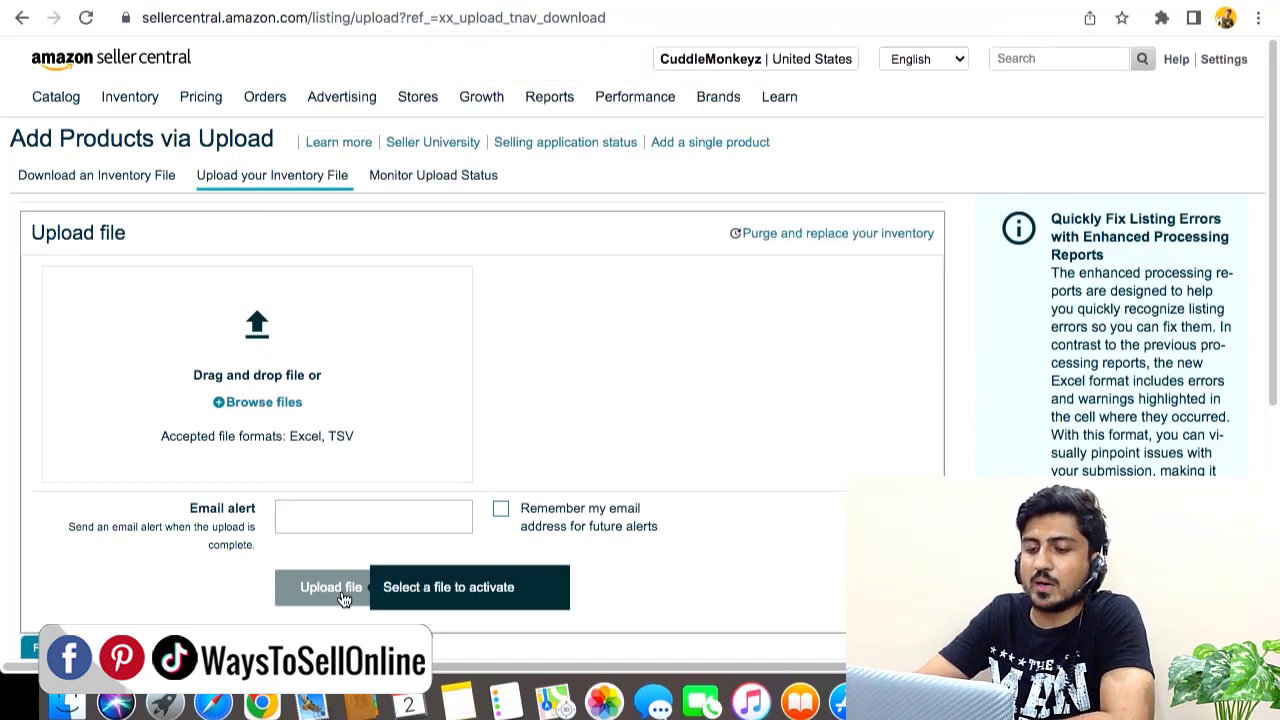